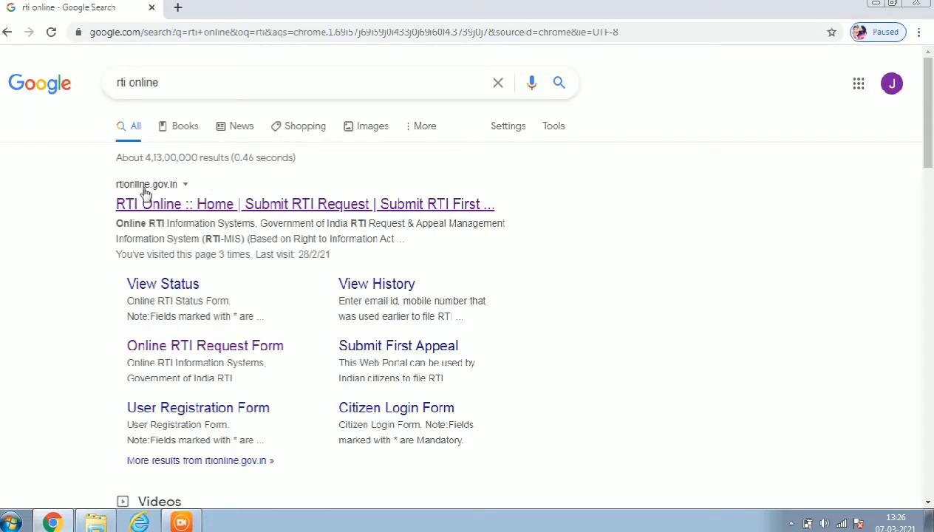
Open the 'User Registration Form' sitelink from the rtionline.gov.in Google result.
{"action": "scroll", "coordinate": [194, 341], "scroll_direction": "down", "scroll_amount": 2}
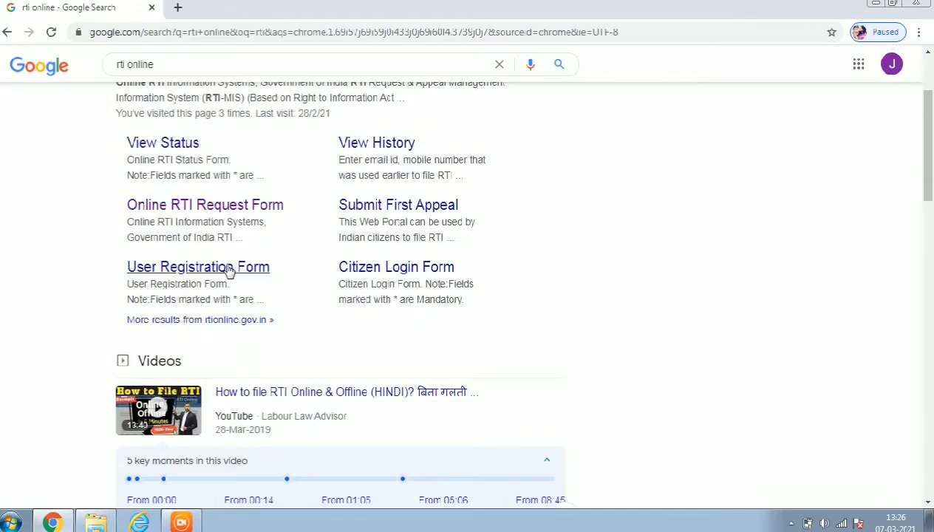
{"action": "scroll", "coordinate": [222, 272], "scroll_direction": "up", "scroll_amount": 1}
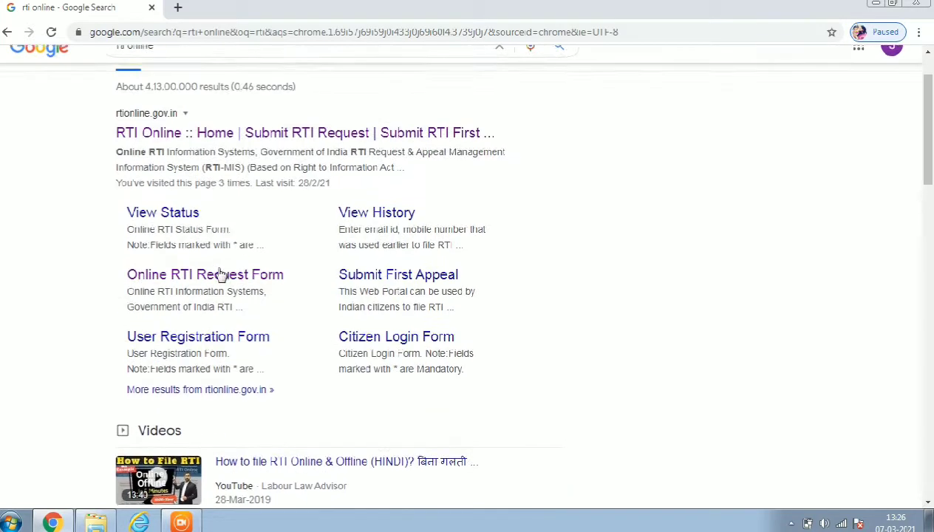
{"action": "left_click", "coordinate": [222, 338]}
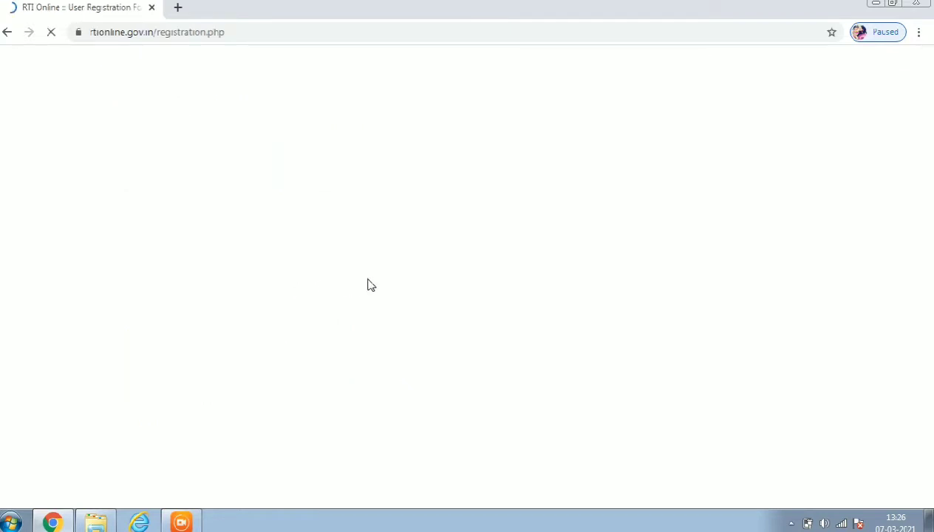
Begin entering a user name on the RTI registration form.
{"action": "scroll", "coordinate": [455, 268], "scroll_direction": "down", "scroll_amount": 1}
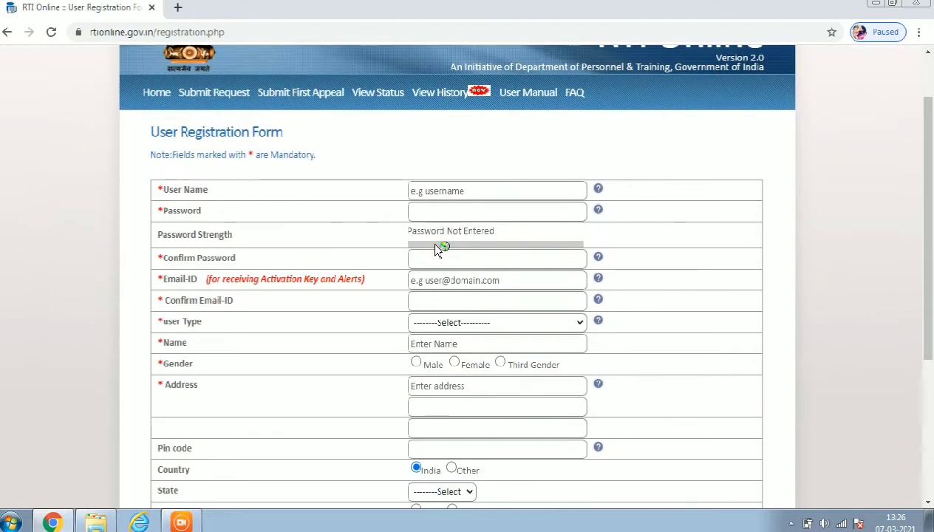
{"action": "left_click", "coordinate": [457, 193]}
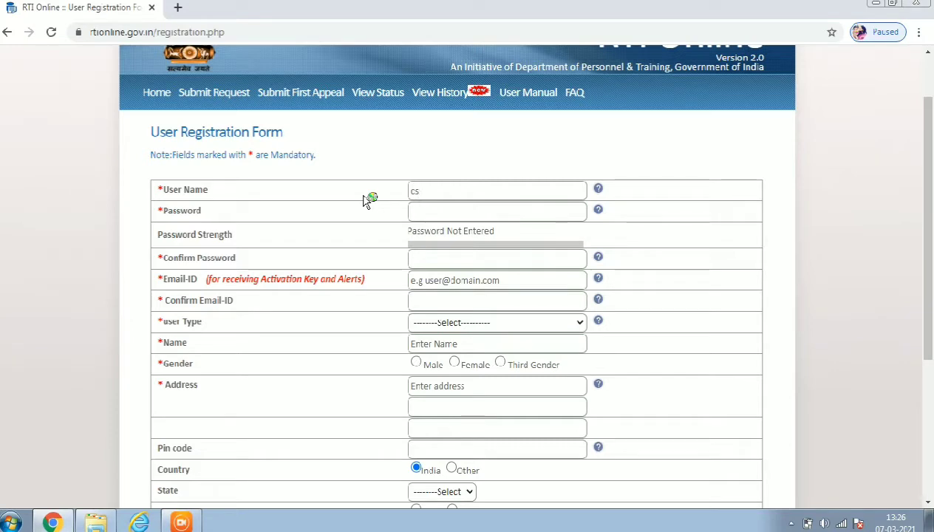
{"action": "type", "text": "j"}
{"action": "left_click", "coordinate": [434, 259]}
{"action": "scroll", "coordinate": [437, 290], "scroll_direction": "down", "scroll_amount": 1}
{"action": "left_click", "coordinate": [452, 204]}
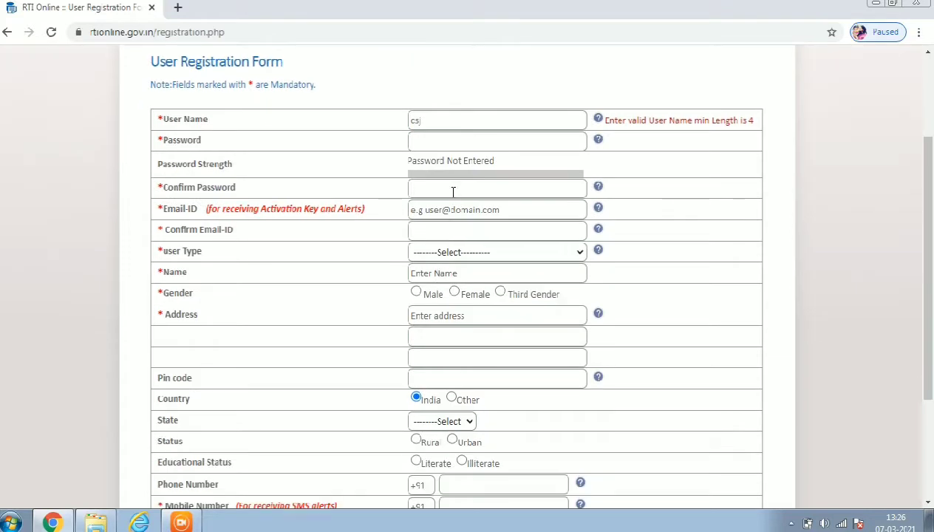
Set user type Individual and educational status Literate, Above Graduate, opening a spare tab.
{"action": "left_click", "coordinate": [449, 252]}
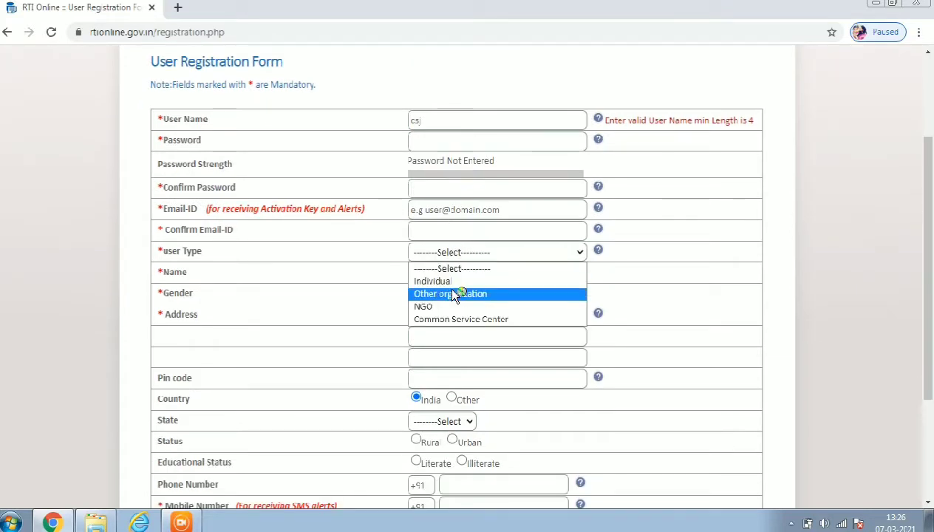
{"action": "left_click", "coordinate": [447, 282]}
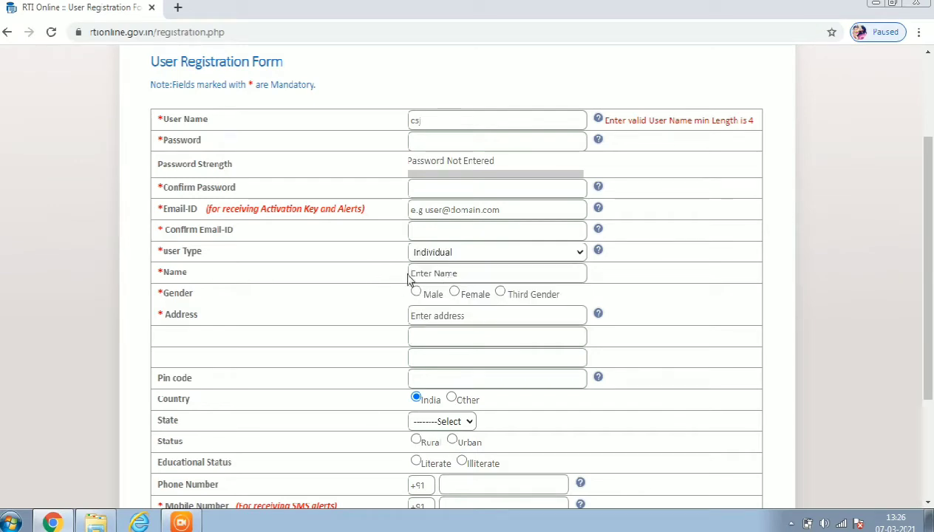
{"action": "scroll", "coordinate": [420, 298], "scroll_direction": "down", "scroll_amount": 3}
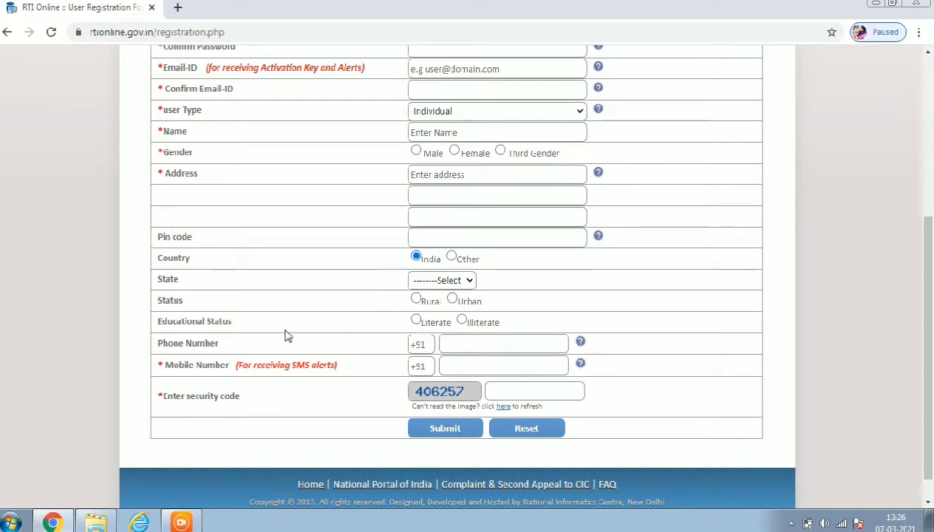
{"action": "left_click", "coordinate": [416, 320]}
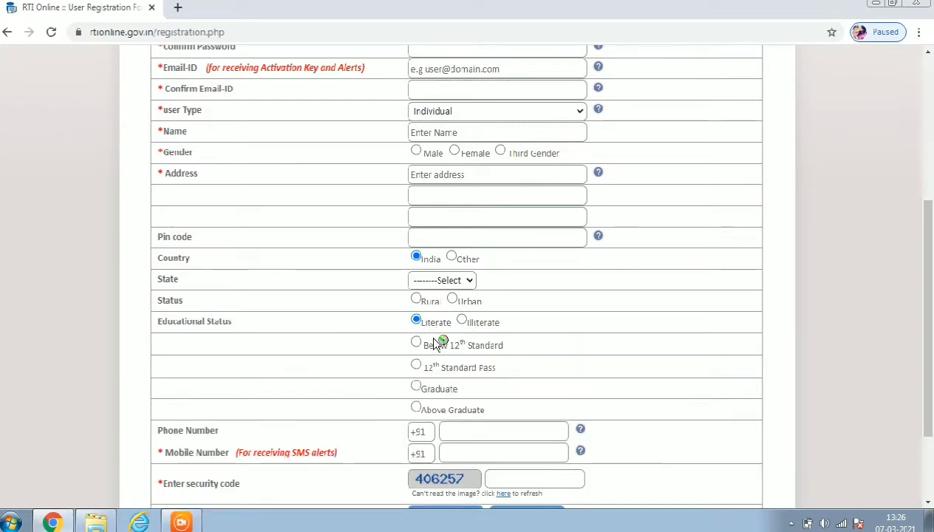
{"action": "scroll", "coordinate": [433, 403], "scroll_direction": "down", "scroll_amount": 1}
{"action": "left_click", "coordinate": [417, 336]}
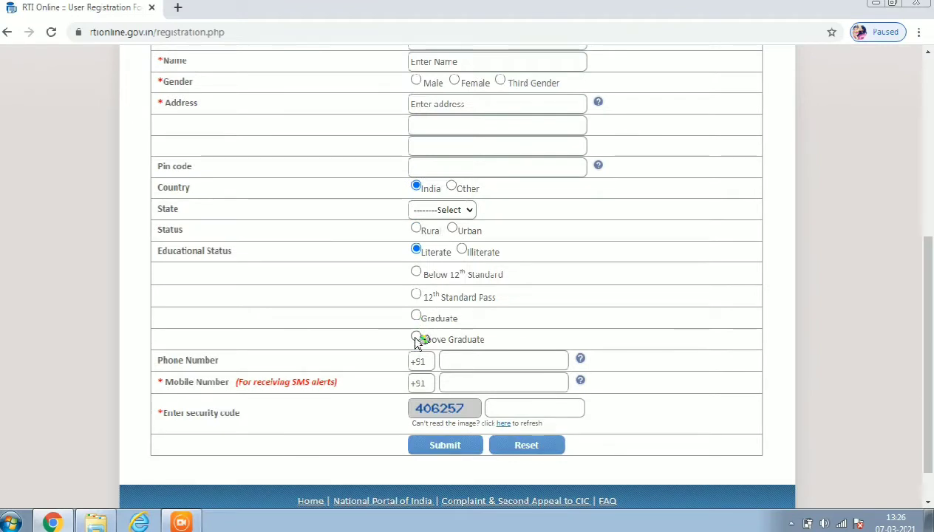
{"action": "left_click", "coordinate": [416, 318]}
{"action": "left_click", "coordinate": [416, 337]}
{"action": "scroll", "coordinate": [532, 318], "scroll_direction": "down", "scroll_amount": 1}
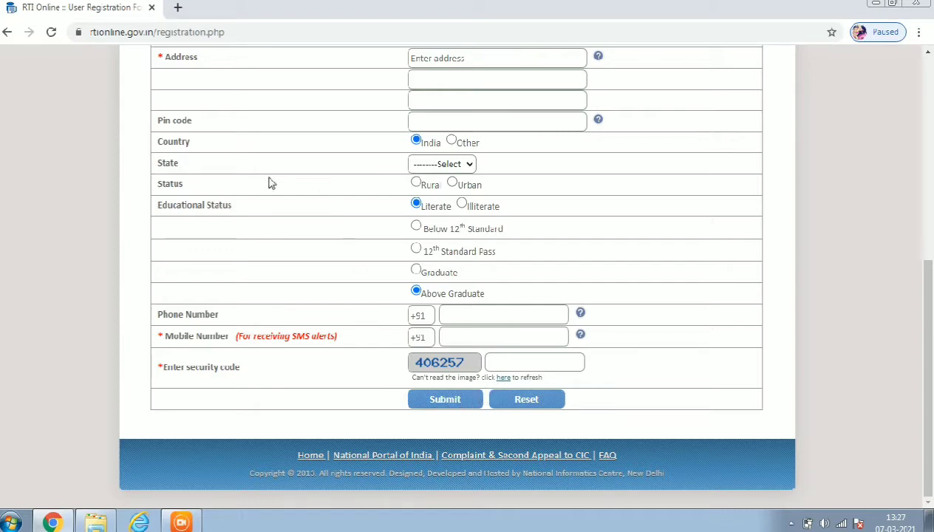
{"action": "left_click", "coordinate": [178, 8]}
{"action": "left_click", "coordinate": [91, 6]}
Search 'rti' in the new tab and open the RTI Online home page.
{"action": "scroll", "coordinate": [362, 160], "scroll_direction": "up", "scroll_amount": 5}
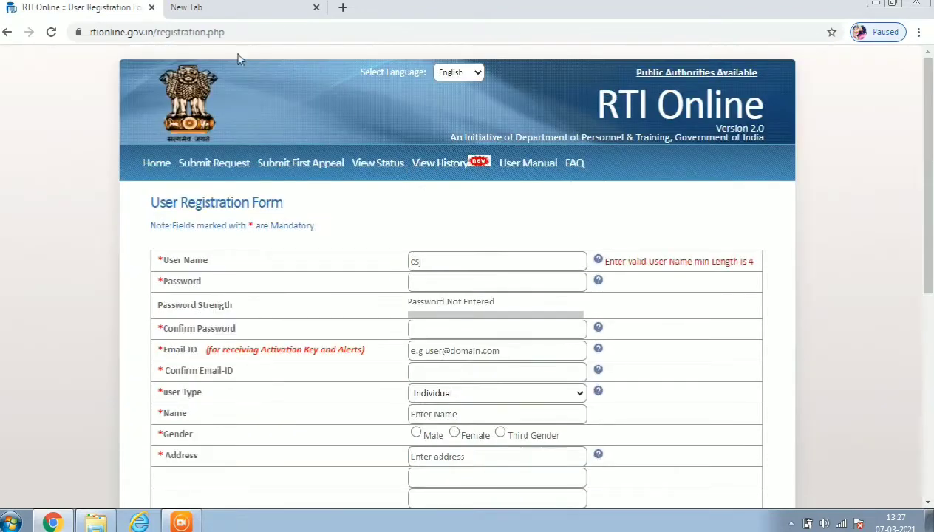
{"action": "left_click", "coordinate": [207, 14]}
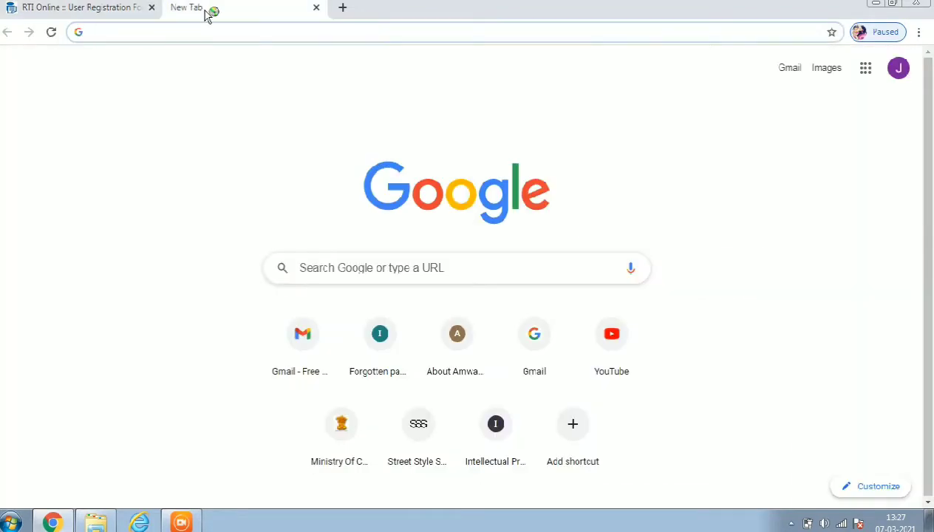
{"action": "type", "text": "rti"}
{"action": "key", "text": "Return"}
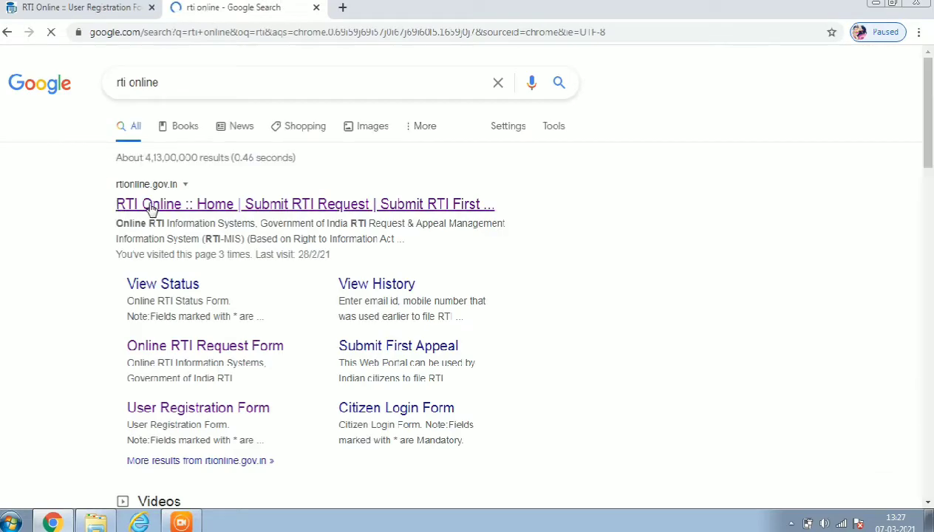
{"action": "left_click", "coordinate": [152, 205]}
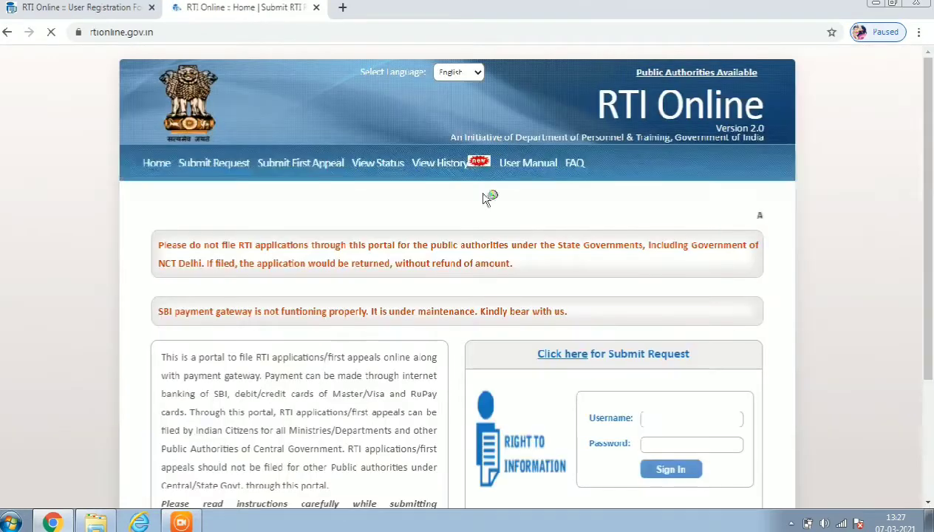
Sign in to RTI Online with the account username and password.
{"action": "scroll", "coordinate": [762, 400], "scroll_direction": "down", "scroll_amount": 3}
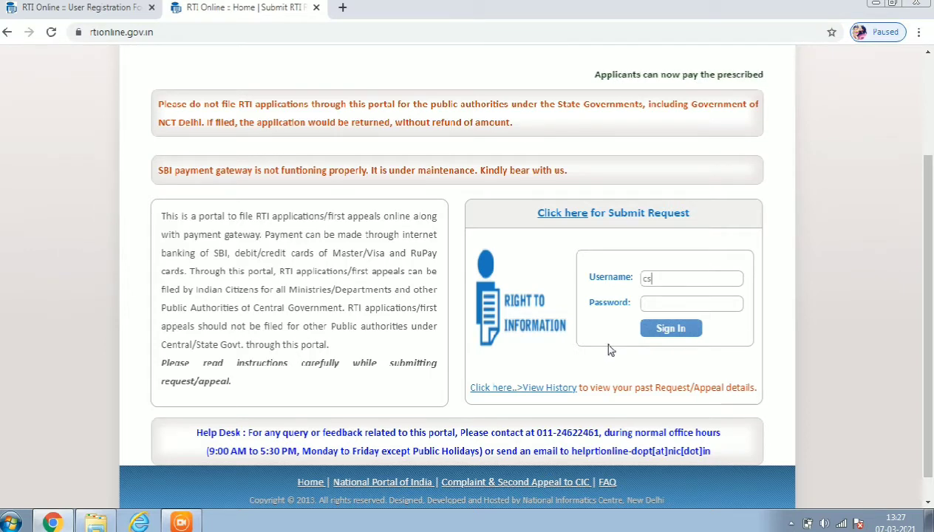
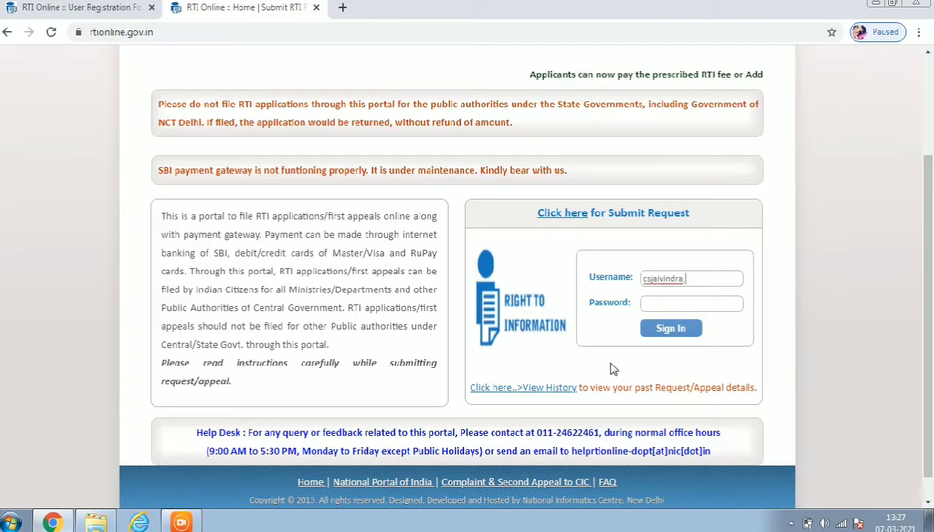
{"action": "key", "text": "Tab"}
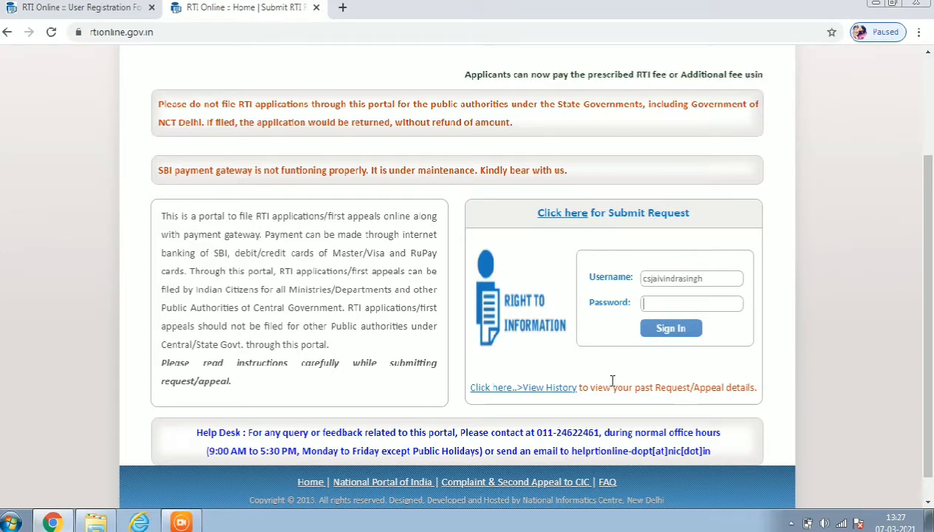
{"action": "type", "text": "***********"}
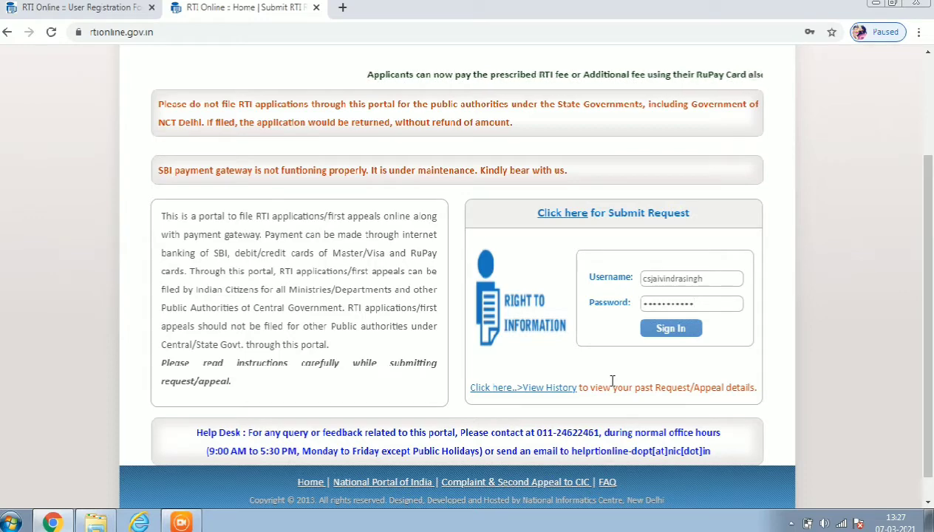
{"action": "left_click", "coordinate": [652, 333]}
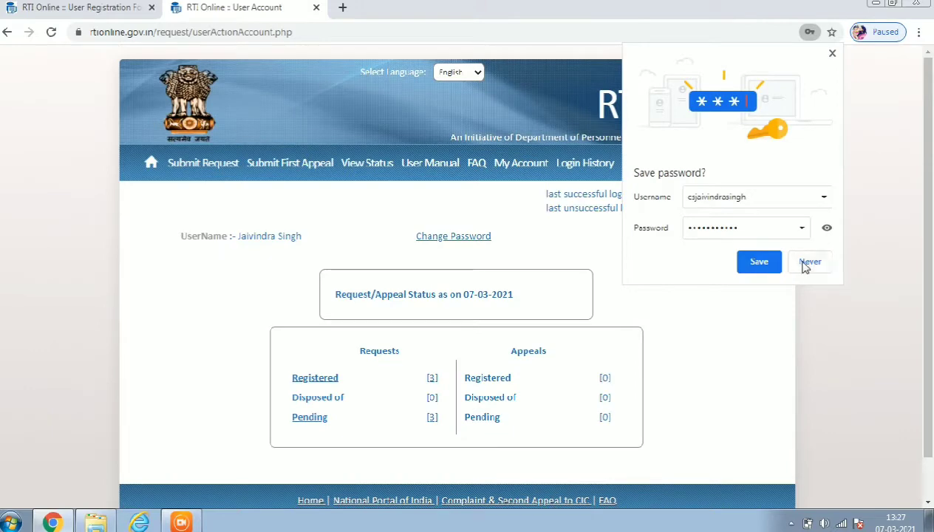
Decline Chrome's save-password offer and start a new request via Submit Request.
{"action": "left_click", "coordinate": [799, 263]}
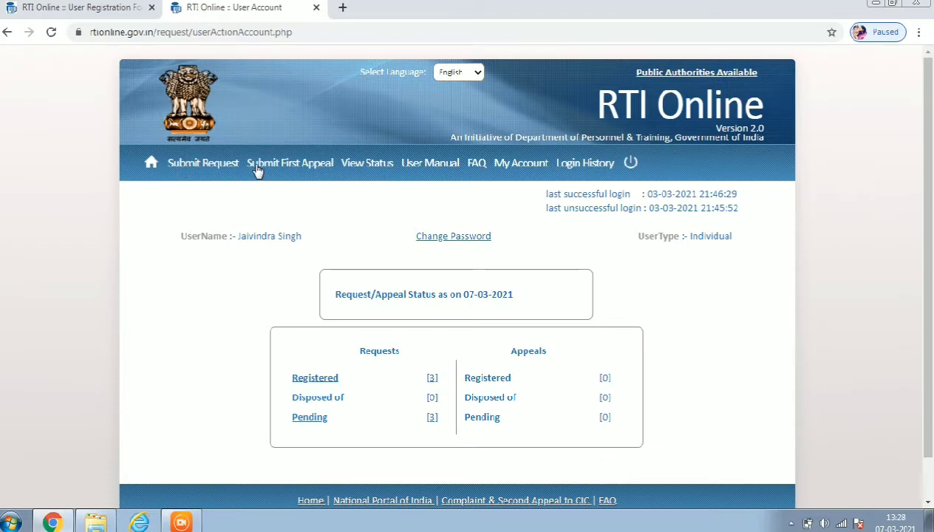
{"action": "left_click", "coordinate": [201, 166]}
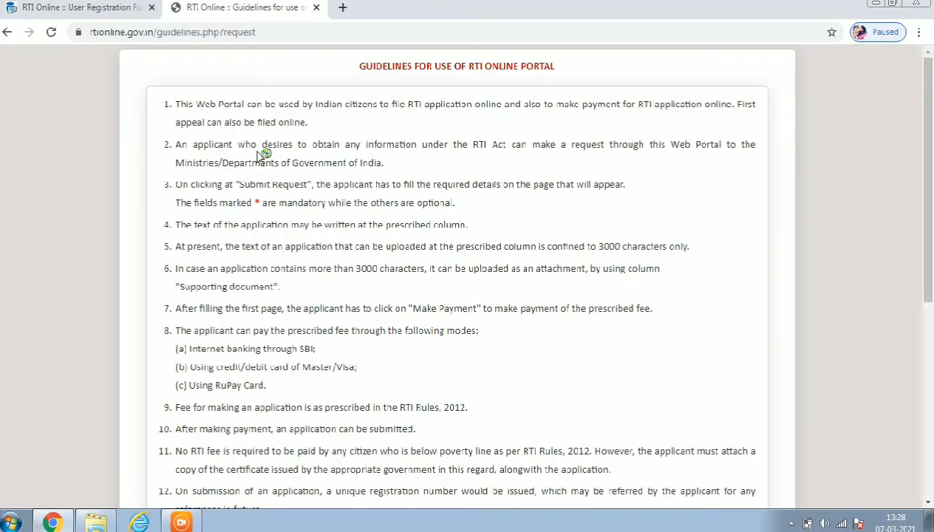
Review the guidelines, highlighting the item 9 fee rule, and tick the acknowledgement box.
{"action": "scroll", "coordinate": [412, 238], "scroll_direction": "down", "scroll_amount": 5}
{"action": "scroll", "coordinate": [356, 235], "scroll_direction": "up", "scroll_amount": 5}
{"action": "scroll", "coordinate": [318, 370], "scroll_direction": "down", "scroll_amount": 3}
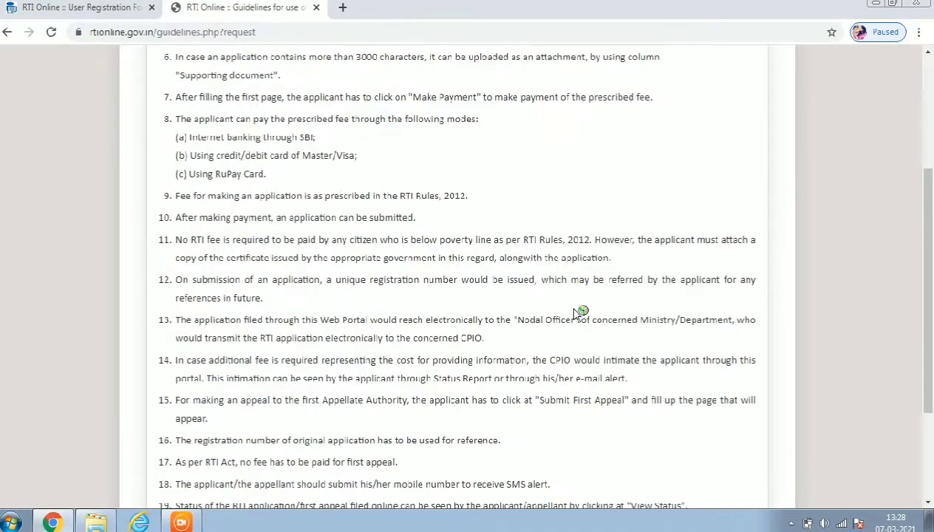
{"action": "left_click_drag", "start_coordinate": [469, 197], "coordinate": [374, 198]}
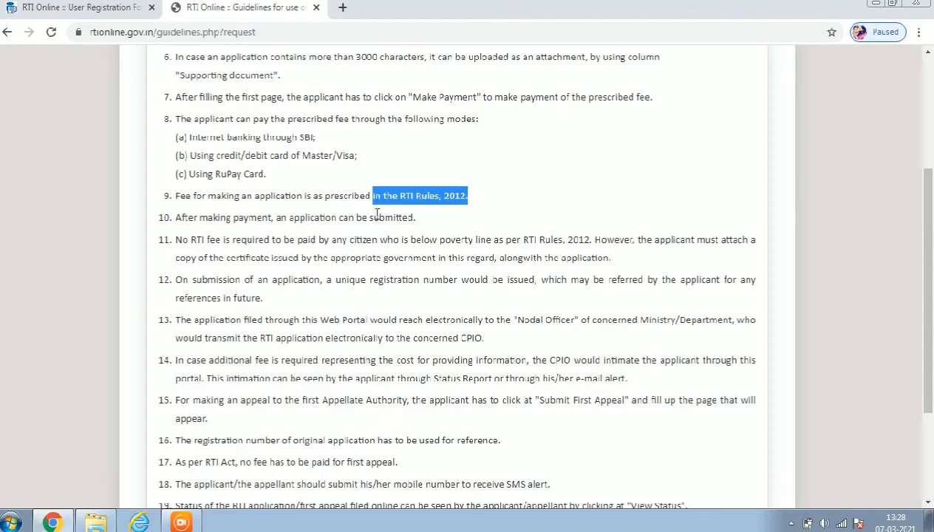
{"action": "left_click", "coordinate": [352, 209]}
{"action": "left_click_drag", "start_coordinate": [176, 195], "coordinate": [494, 203]}
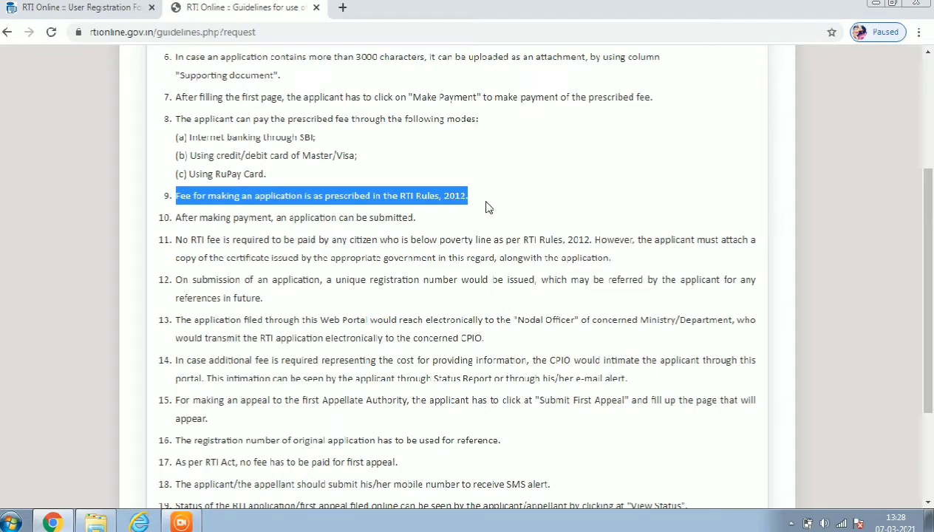
{"action": "scroll", "coordinate": [487, 305], "scroll_direction": "down", "scroll_amount": 3}
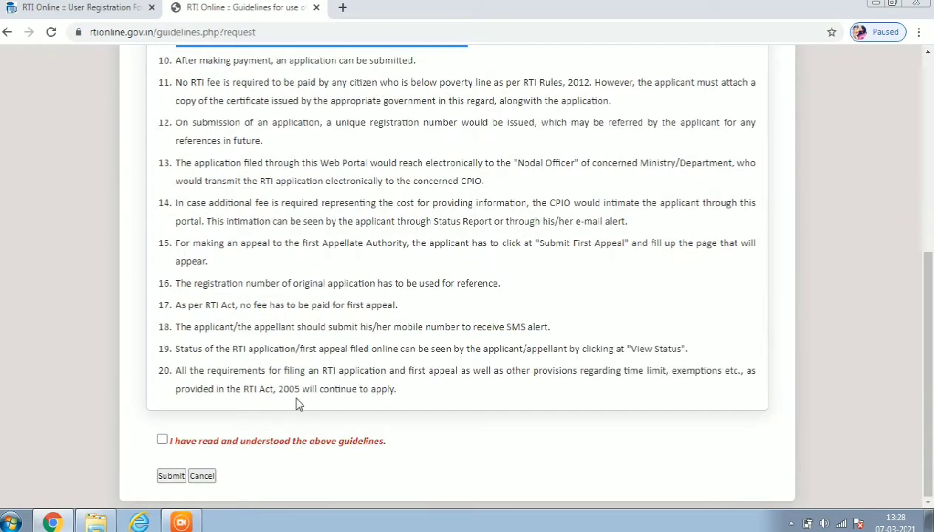
{"action": "left_click", "coordinate": [162, 441]}
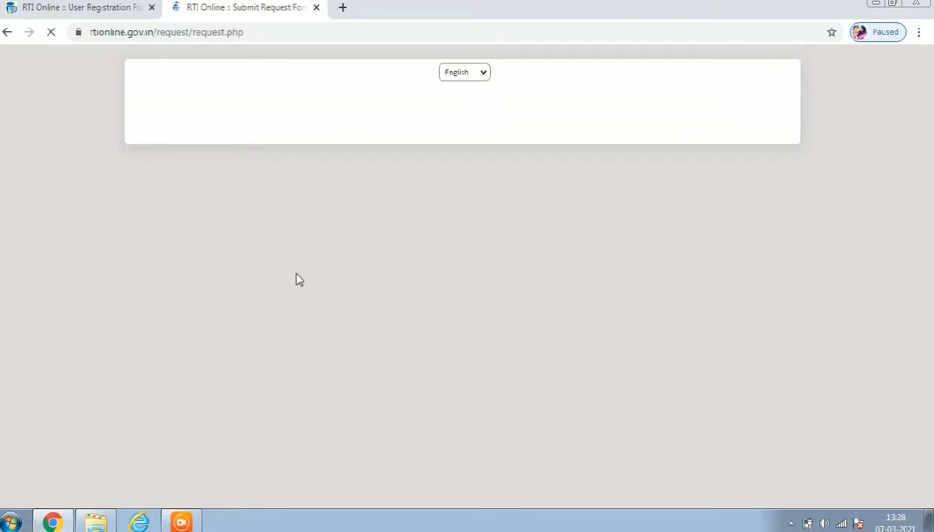
Erase all text from the first address line of the request form.
{"action": "scroll", "coordinate": [423, 260], "scroll_direction": "down", "scroll_amount": 3}
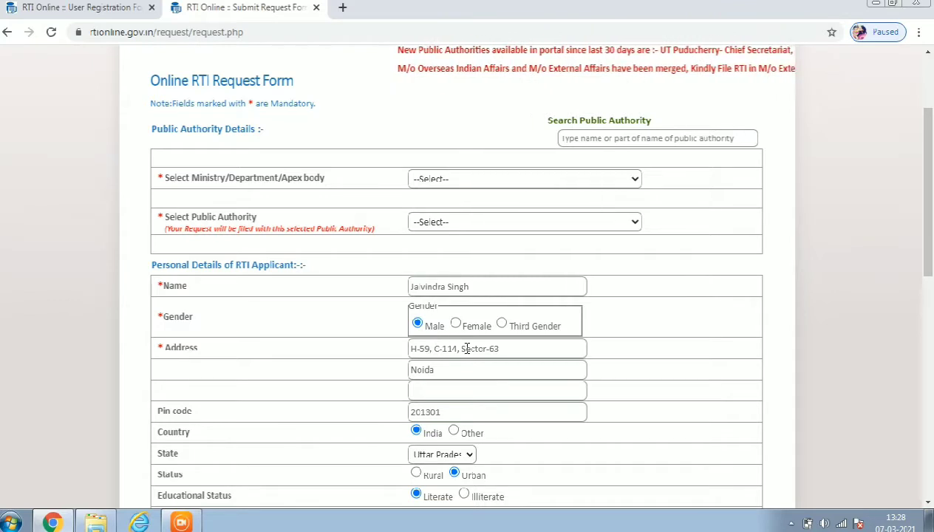
{"action": "double_click", "coordinate": [519, 348]}
{"action": "key", "text": "ctrl+a"}
{"action": "key", "text": "BackSpace"}
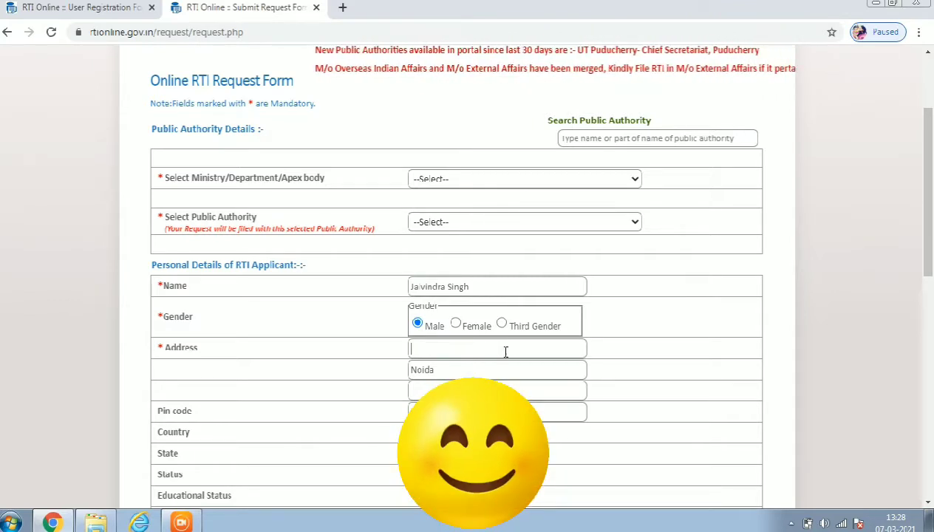
Scroll through the pre-filled form and highlight the Ministry field label.
{"action": "scroll", "coordinate": [473, 296], "scroll_direction": "down", "scroll_amount": 3}
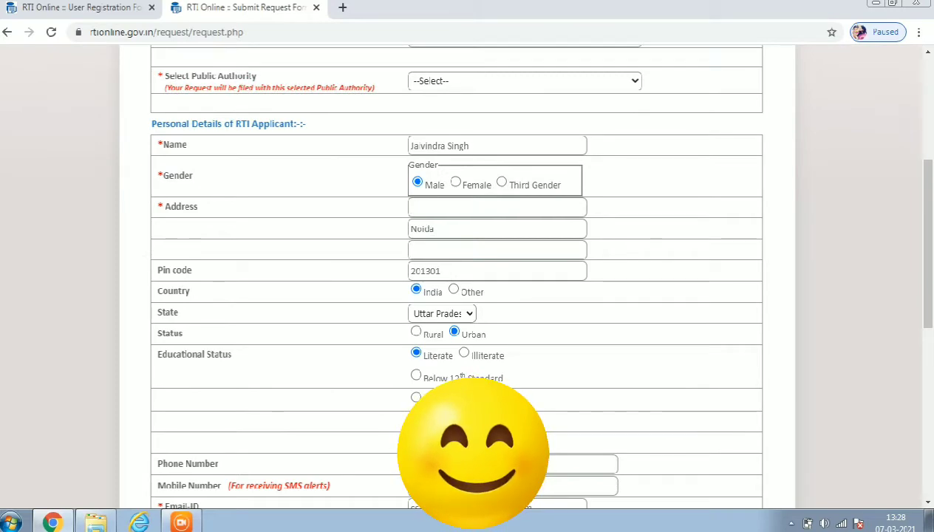
{"action": "scroll", "coordinate": [590, 317], "scroll_direction": "up", "scroll_amount": 5}
{"action": "scroll", "coordinate": [476, 294], "scroll_direction": "down", "scroll_amount": 6}
{"action": "scroll", "coordinate": [500, 384], "scroll_direction": "down", "scroll_amount": 3}
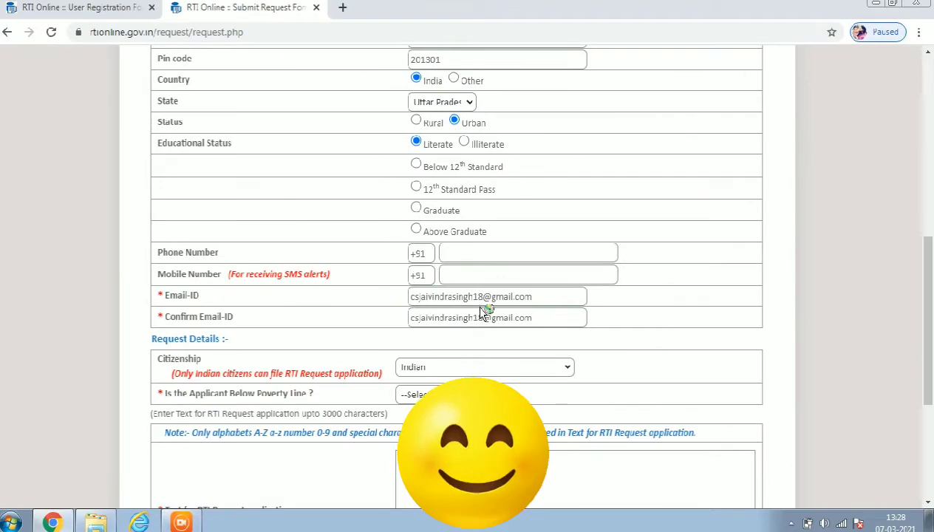
{"action": "scroll", "coordinate": [466, 171], "scroll_direction": "up", "scroll_amount": 7}
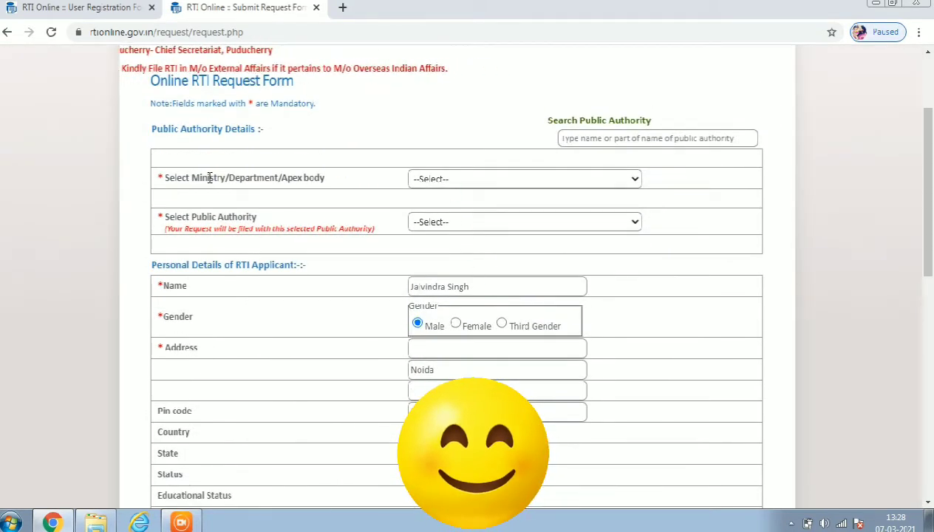
{"action": "left_click_drag", "start_coordinate": [175, 174], "coordinate": [417, 178]}
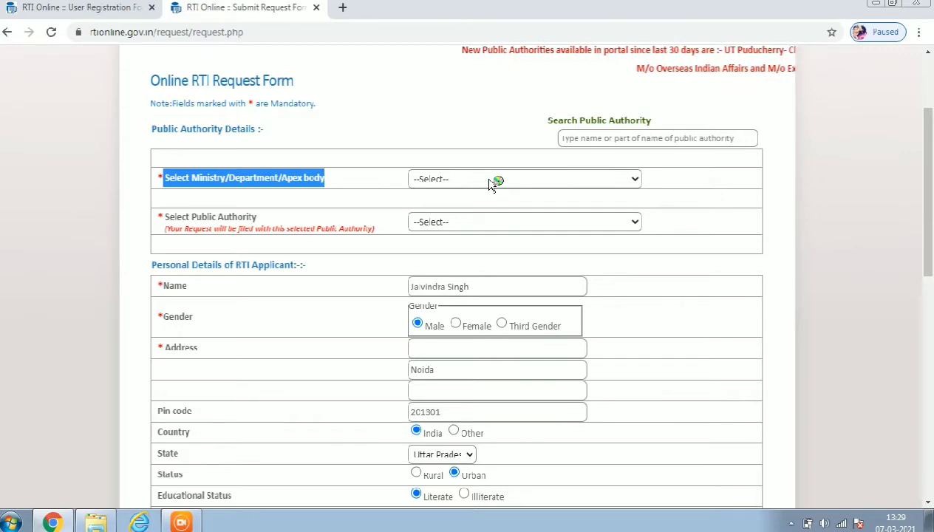
Choose Ministry of Corporate Affairs from the Ministry/Department/Apex body list.
{"action": "left_click", "coordinate": [489, 180]}
{"action": "scroll", "coordinate": [534, 329], "scroll_direction": "down", "scroll_amount": 5}
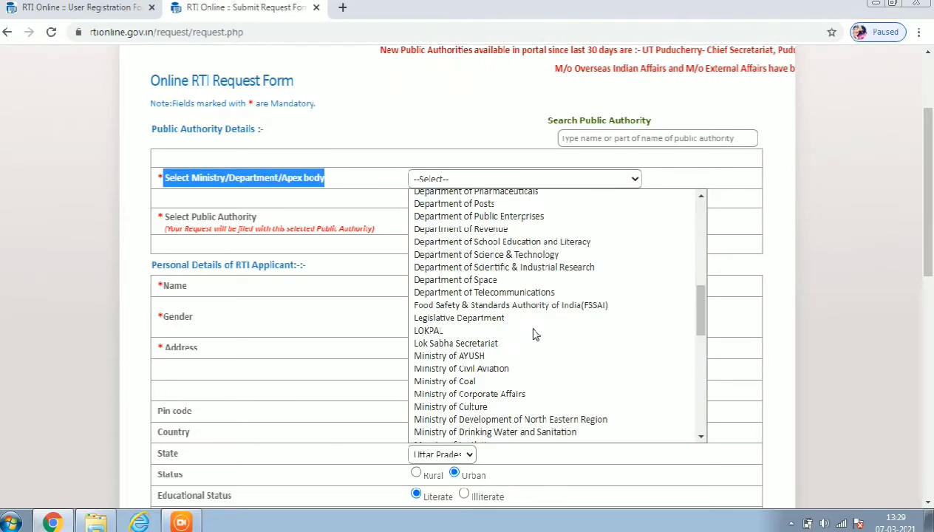
{"action": "scroll", "coordinate": [529, 288], "scroll_direction": "down", "scroll_amount": 8}
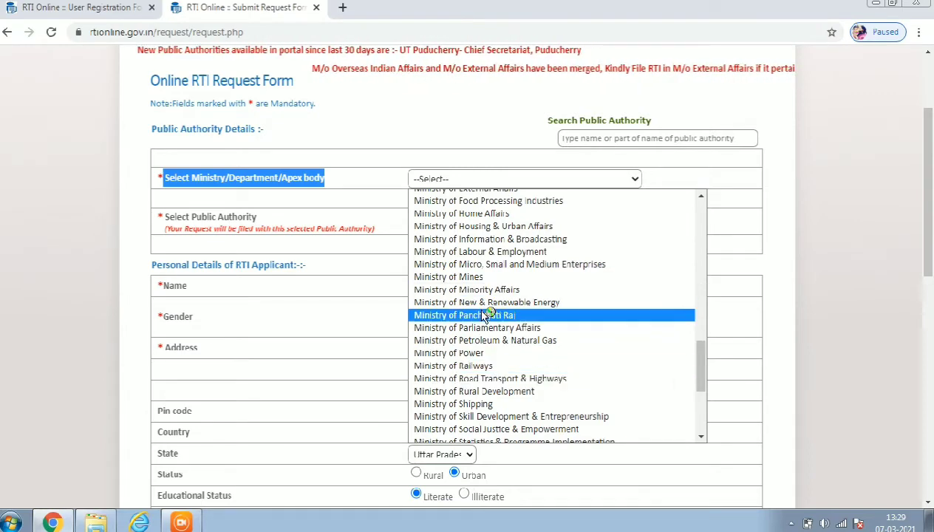
{"action": "scroll", "coordinate": [485, 255], "scroll_direction": "up", "scroll_amount": 4}
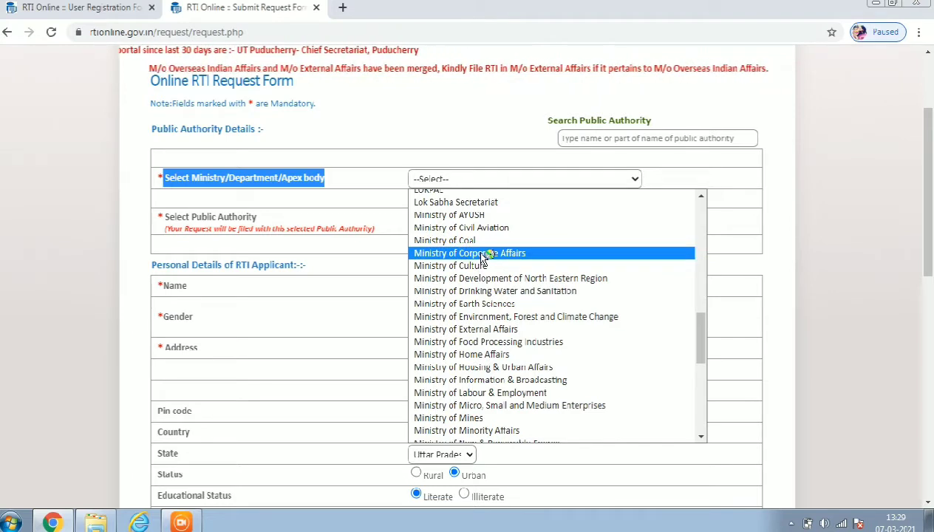
{"action": "left_click", "coordinate": [485, 253]}
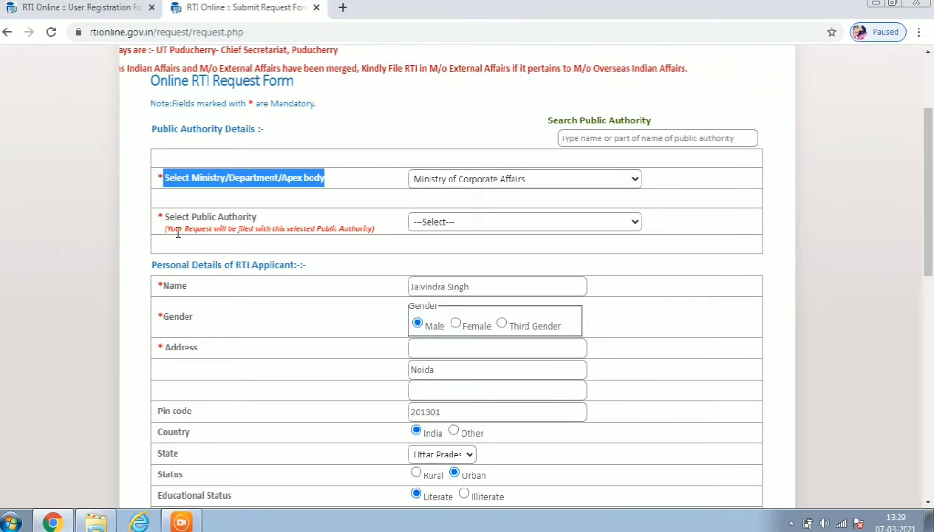
Select The Institute of Company Secretaries of India as public authority and acknowledge the alert.
{"action": "left_click_drag", "start_coordinate": [196, 216], "coordinate": [394, 219]}
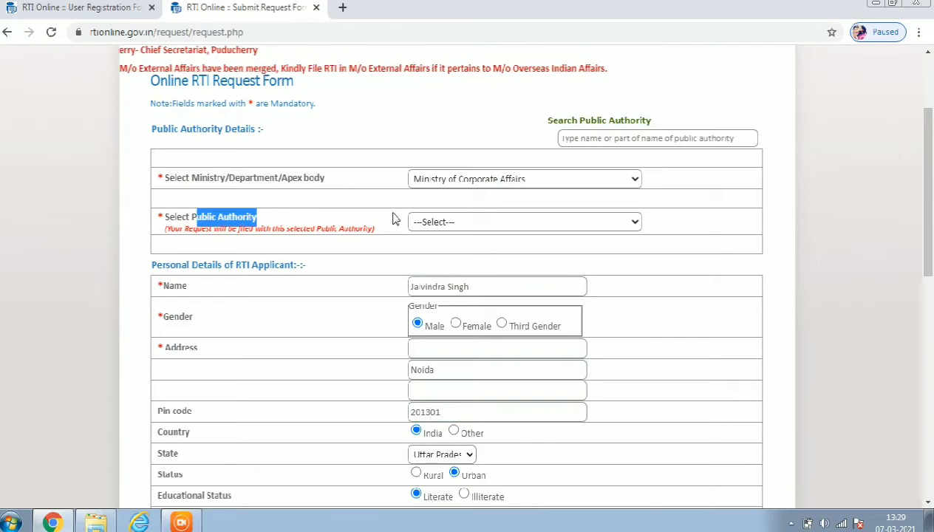
{"action": "left_click", "coordinate": [455, 225]}
{"action": "scroll", "coordinate": [488, 355], "scroll_direction": "down", "scroll_amount": 6}
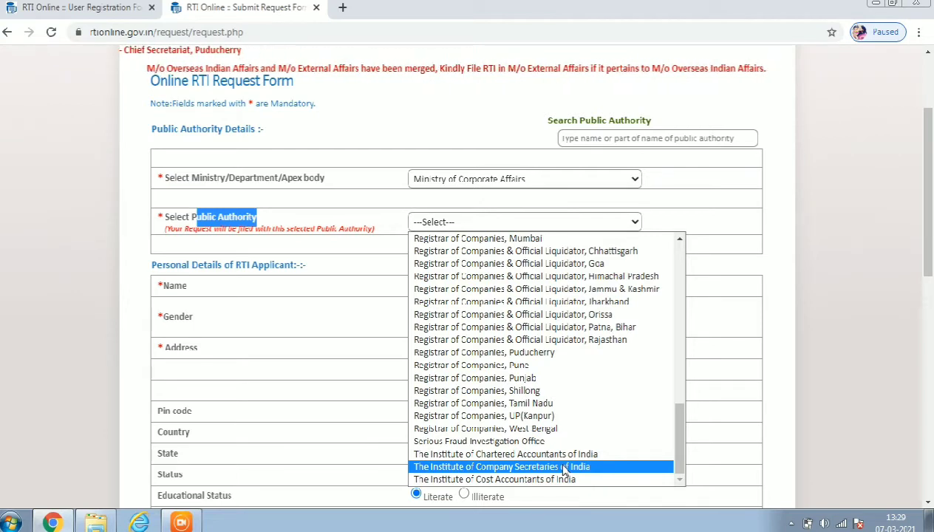
{"action": "left_click", "coordinate": [566, 467]}
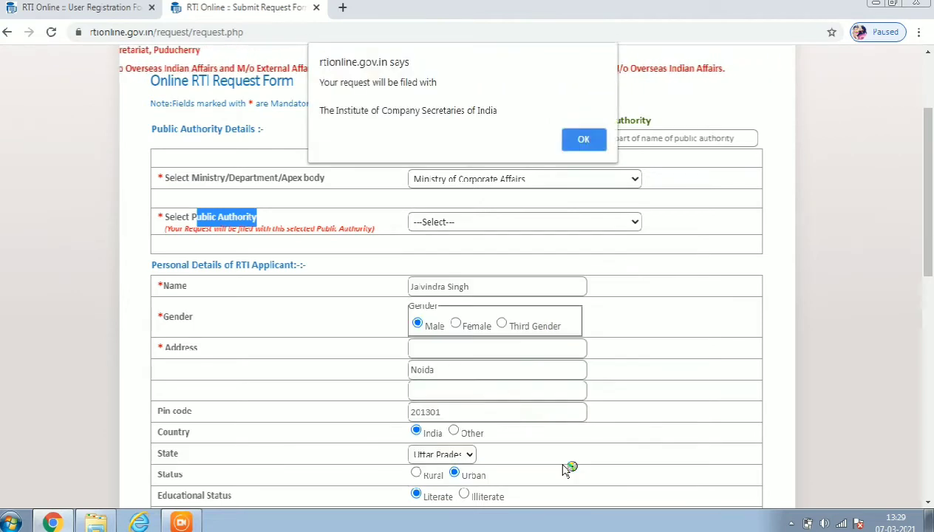
{"action": "left_click", "coordinate": [583, 142]}
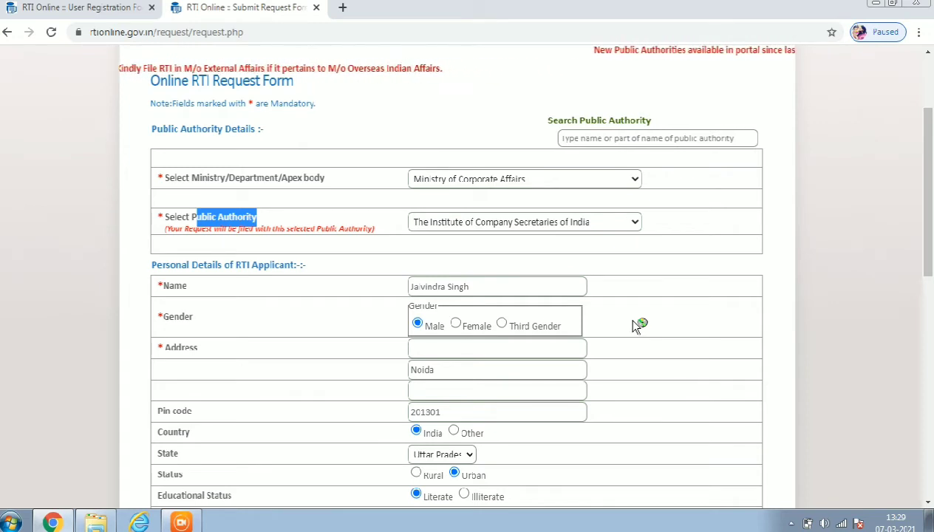
Answer No to 'Is the Applicant Below Poverty Line?' in Request Details.
{"action": "scroll", "coordinate": [591, 317], "scroll_direction": "down", "scroll_amount": 3}
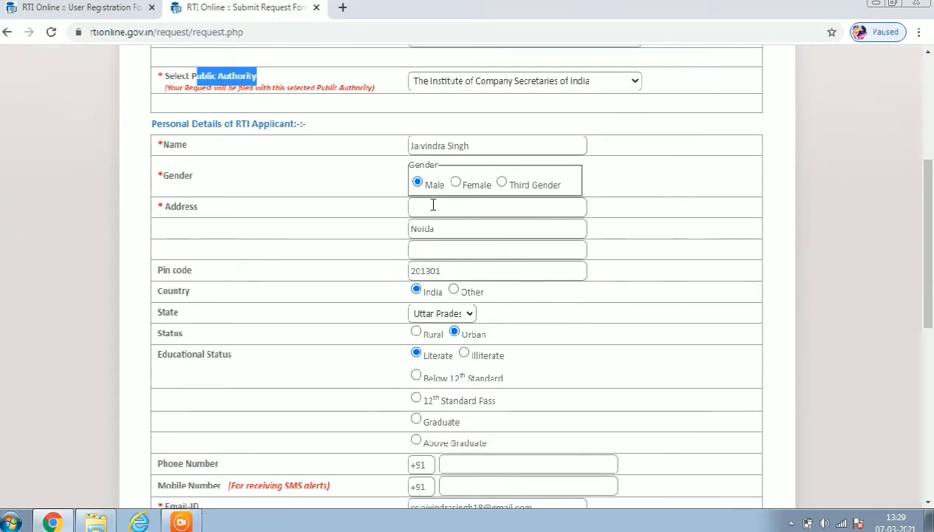
{"action": "left_click", "coordinate": [415, 202]}
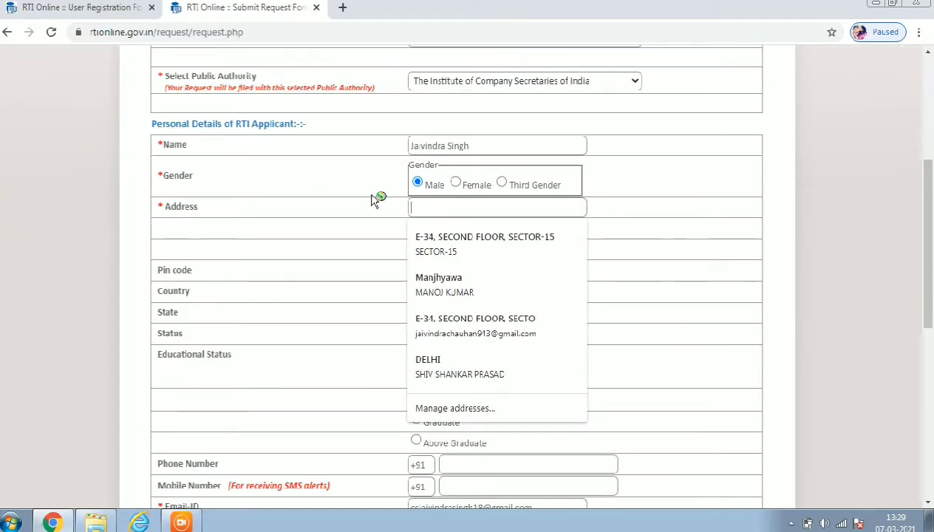
{"action": "left_click", "coordinate": [682, 250]}
{"action": "scroll", "coordinate": [304, 305], "scroll_direction": "down", "scroll_amount": 1}
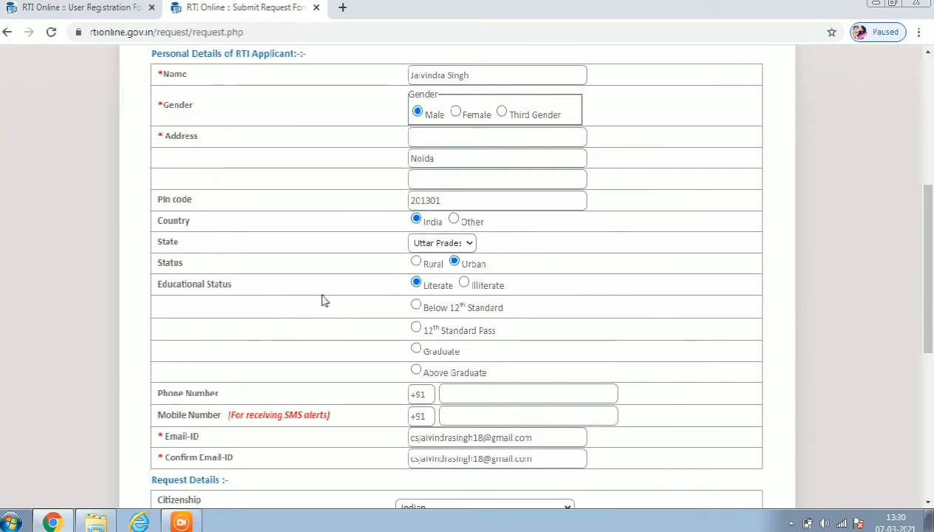
{"action": "scroll", "coordinate": [451, 340], "scroll_direction": "down", "scroll_amount": 3}
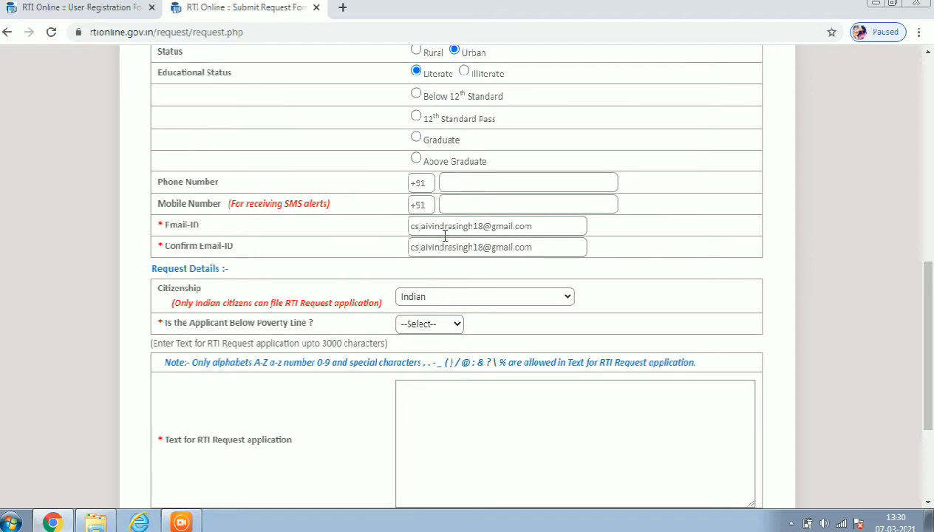
{"action": "scroll", "coordinate": [468, 292], "scroll_direction": "down", "scroll_amount": 1}
{"action": "left_click", "coordinate": [426, 255]}
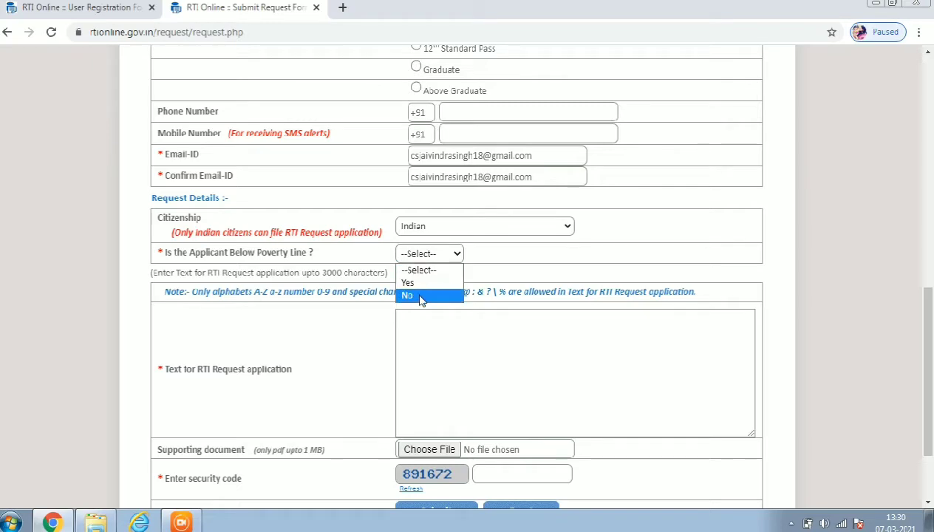
{"action": "left_click", "coordinate": [420, 296]}
Place the cursor in the RTI request text box and scroll the form.
{"action": "left_click", "coordinate": [411, 378]}
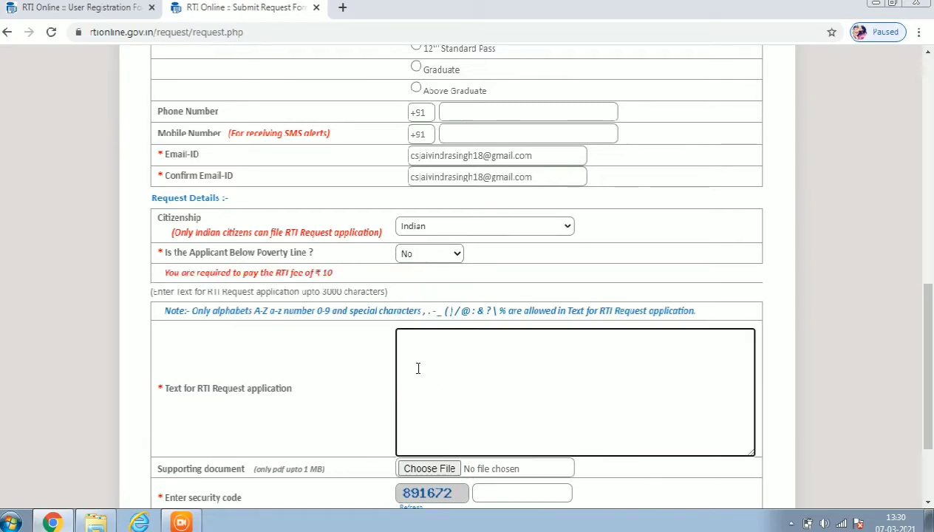
{"action": "scroll", "coordinate": [425, 356], "scroll_direction": "down", "scroll_amount": 1}
{"action": "scroll", "coordinate": [425, 357], "scroll_direction": "down", "scroll_amount": 1}
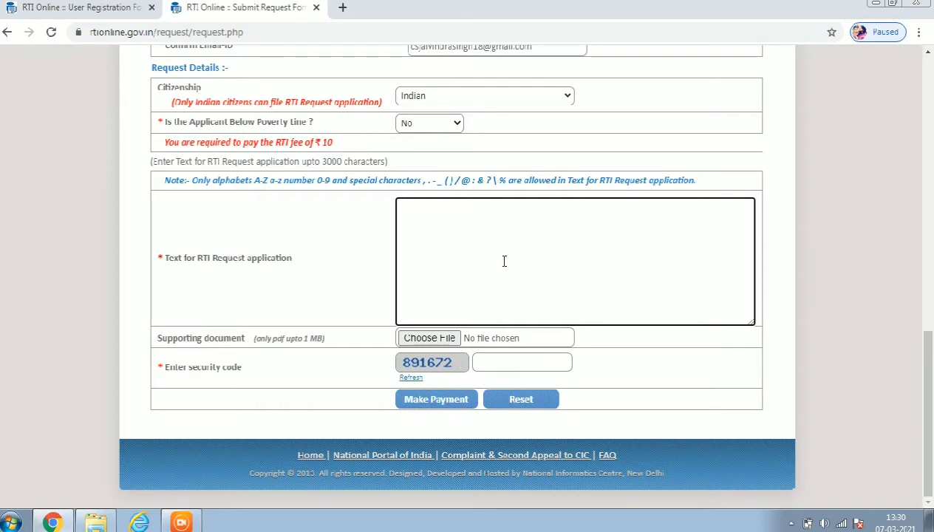
{"action": "scroll", "coordinate": [503, 261], "scroll_direction": "up", "scroll_amount": 2}
{"action": "scroll", "coordinate": [518, 408], "scroll_direction": "down", "scroll_amount": 2}
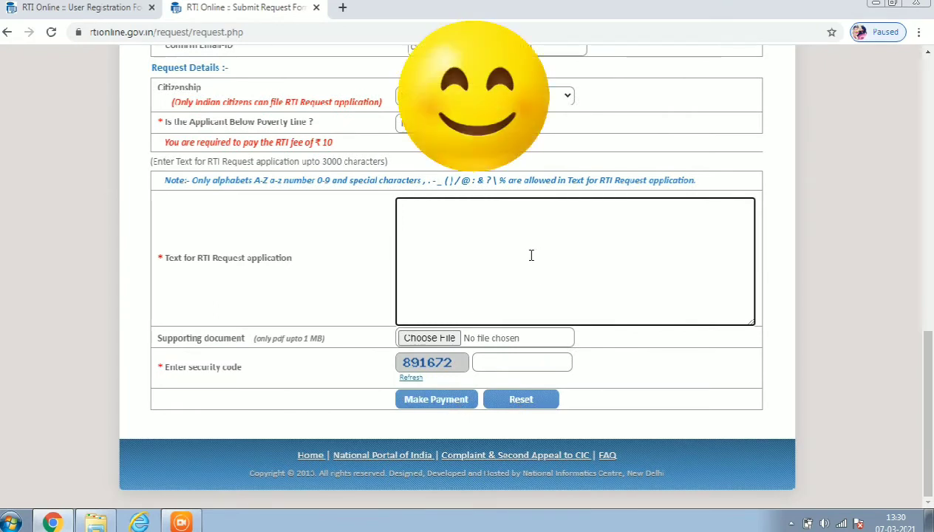
Fill the applicant's address lines and pin code from the first saved autofill entry.
{"action": "scroll", "coordinate": [517, 237], "scroll_direction": "up", "scroll_amount": 5}
{"action": "scroll", "coordinate": [488, 209], "scroll_direction": "up", "scroll_amount": 6}
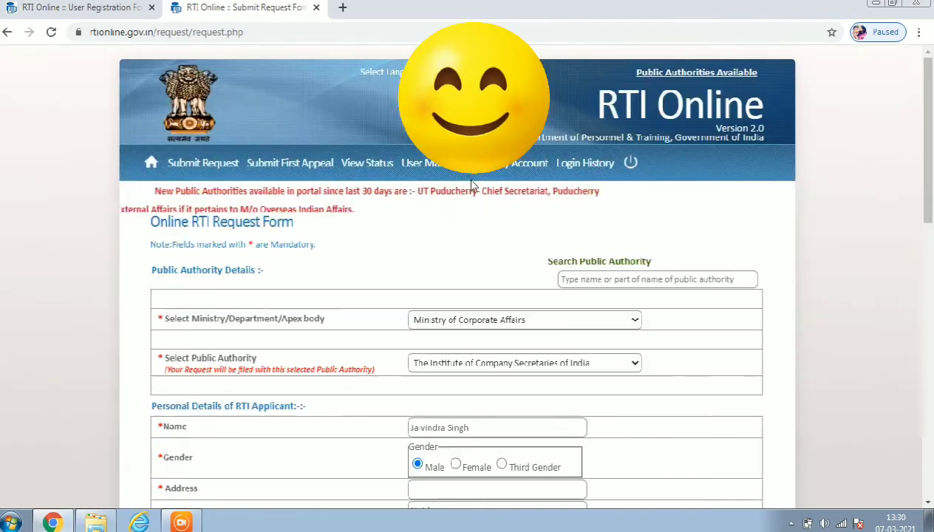
{"action": "scroll", "coordinate": [562, 288], "scroll_direction": "down", "scroll_amount": 3}
{"action": "scroll", "coordinate": [591, 303], "scroll_direction": "down", "scroll_amount": 2}
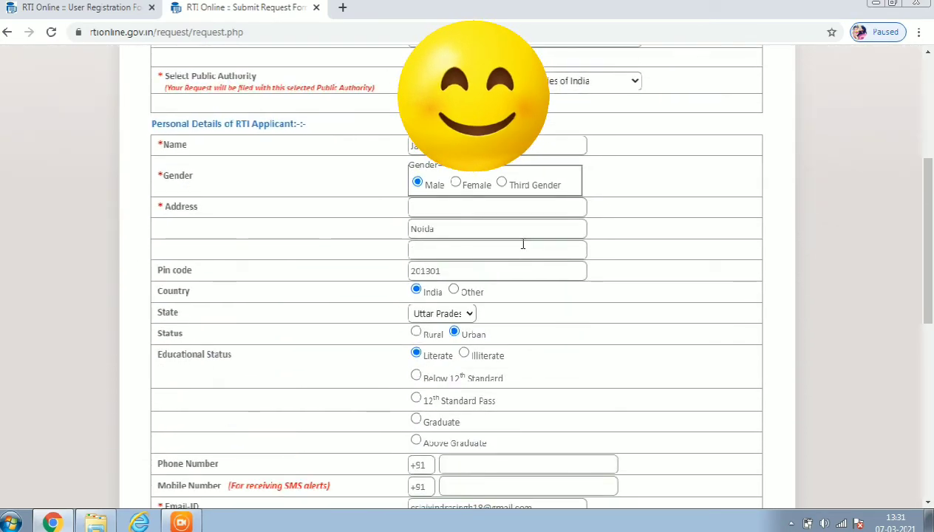
{"action": "left_click", "coordinate": [445, 210]}
{"action": "left_click", "coordinate": [454, 250]}
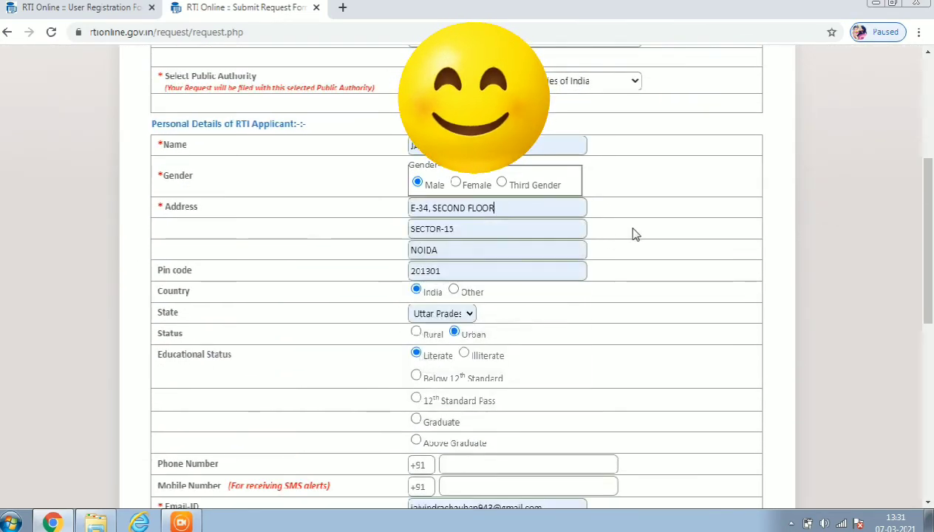
Check the phone and mobile number fields, then scroll down to Request Details.
{"action": "scroll", "coordinate": [651, 231], "scroll_direction": "down", "scroll_amount": 3}
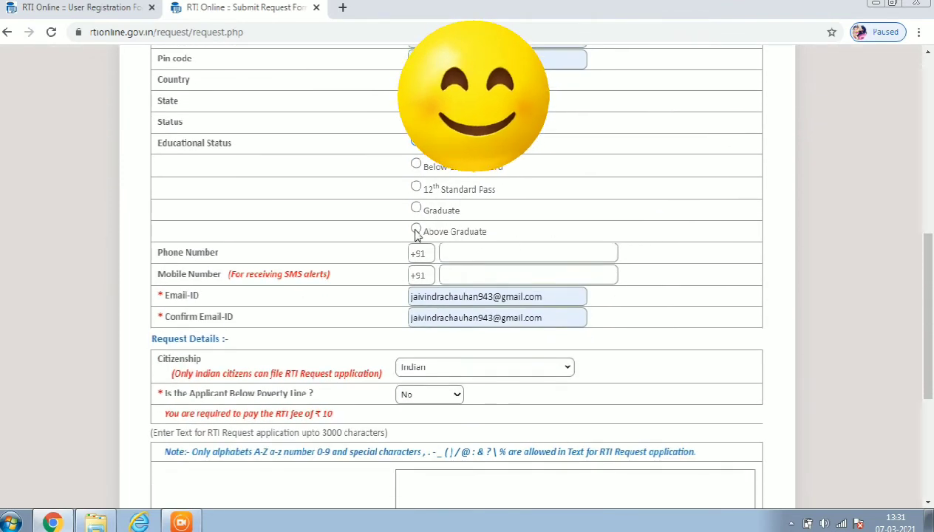
{"action": "scroll", "coordinate": [468, 214], "scroll_direction": "down", "scroll_amount": 2}
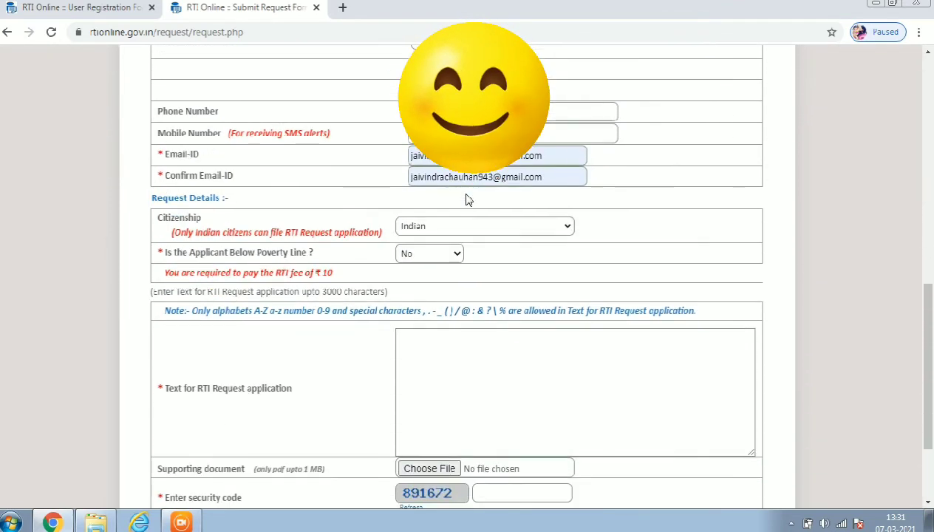
{"action": "left_click", "coordinate": [517, 111]}
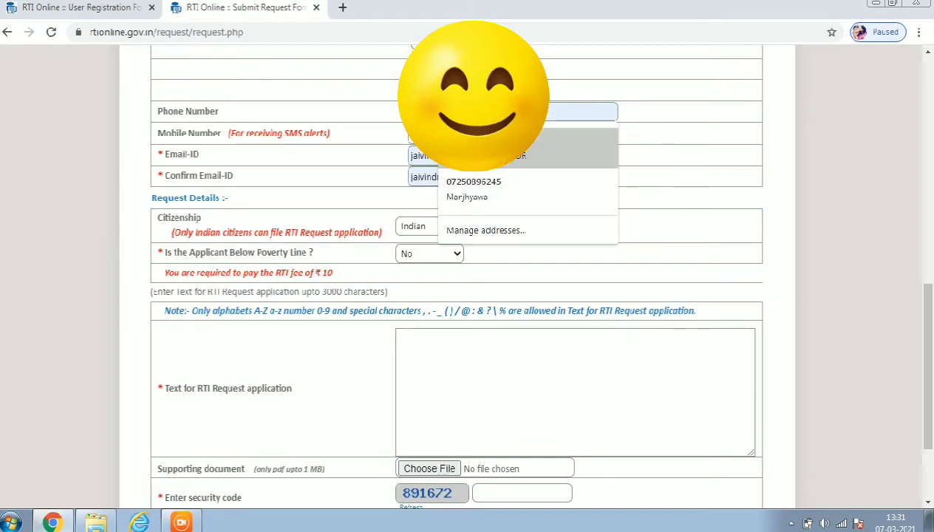
{"action": "left_click", "coordinate": [680, 173]}
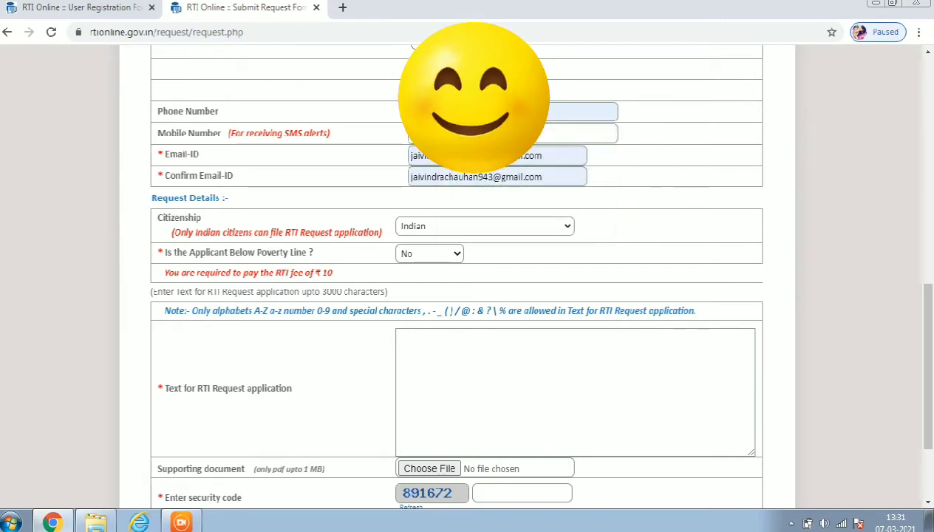
{"action": "left_click", "coordinate": [562, 133]}
{"action": "left_click", "coordinate": [497, 179]}
{"action": "scroll", "coordinate": [670, 209], "scroll_direction": "down", "scroll_amount": 2}
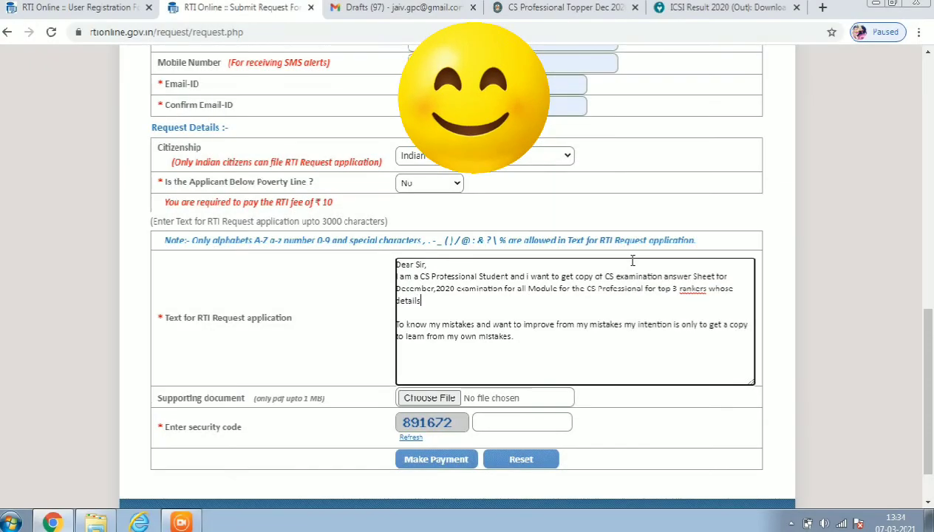
Finish the request text with 'are as follows', remove extra blank lines, and begin a 'Rank-' line.
{"action": "type", "text": "are as follows"}
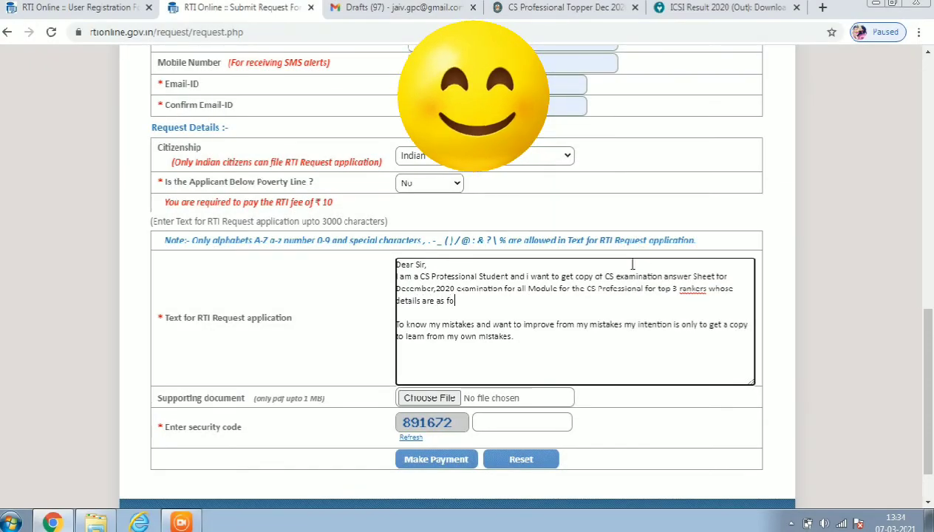
{"action": "key", "text": "Return"}
{"action": "key", "text": "Return"}
{"action": "key", "text": "Return"}
{"action": "key", "text": "Return"}
{"action": "key", "text": "Return"}
{"action": "key", "text": "Return"}
{"action": "key", "text": "Return"}
{"action": "key", "text": "Return"}
{"action": "key", "text": "Return"}
{"action": "key", "text": "Return"}
{"action": "key", "text": "Return"}
{"action": "key", "text": "Return"}
{"action": "key", "text": "Return"}
{"action": "key", "text": "Return"}
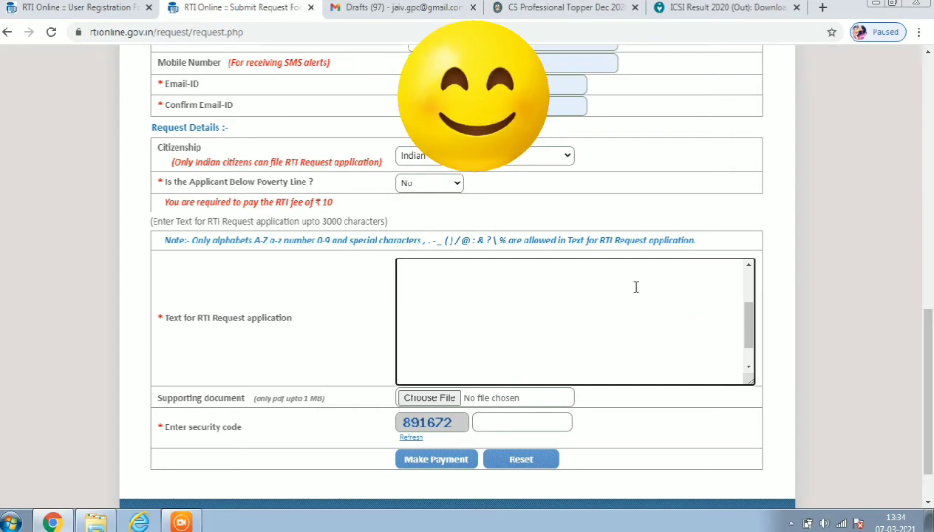
{"action": "left_click_drag", "start_coordinate": [751, 334], "coordinate": [745, 297]}
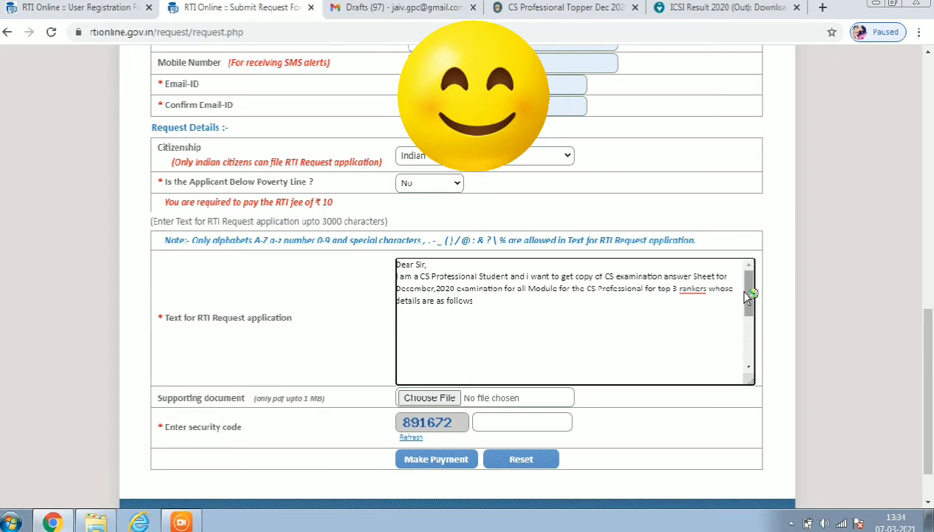
{"action": "left_click_drag", "start_coordinate": [748, 296], "coordinate": [757, 344]}
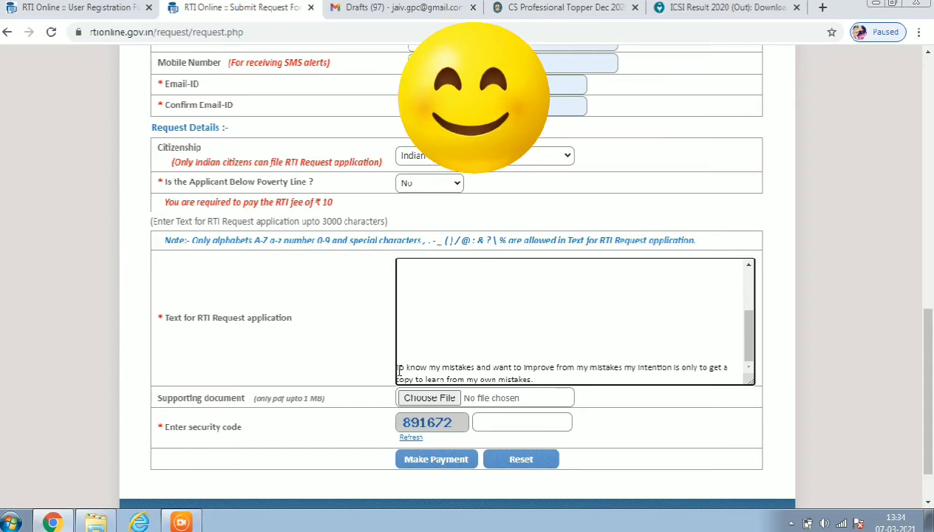
{"action": "key", "text": "BackSpace"}
{"action": "key", "text": "BackSpace"}
{"action": "key", "text": "BackSpace"}
{"action": "key", "text": "BackSpace"}
{"action": "key", "text": "BackSpace"}
{"action": "key", "text": "BackSpace"}
{"action": "key", "text": "BackSpace"}
{"action": "key", "text": "BackSpace"}
{"action": "key", "text": "BackSpace"}
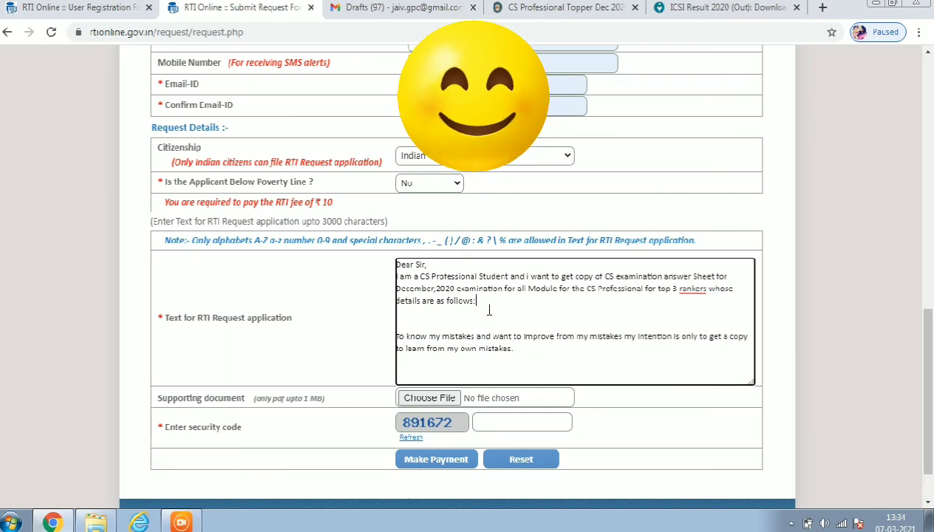
{"action": "key", "text": "Return"}
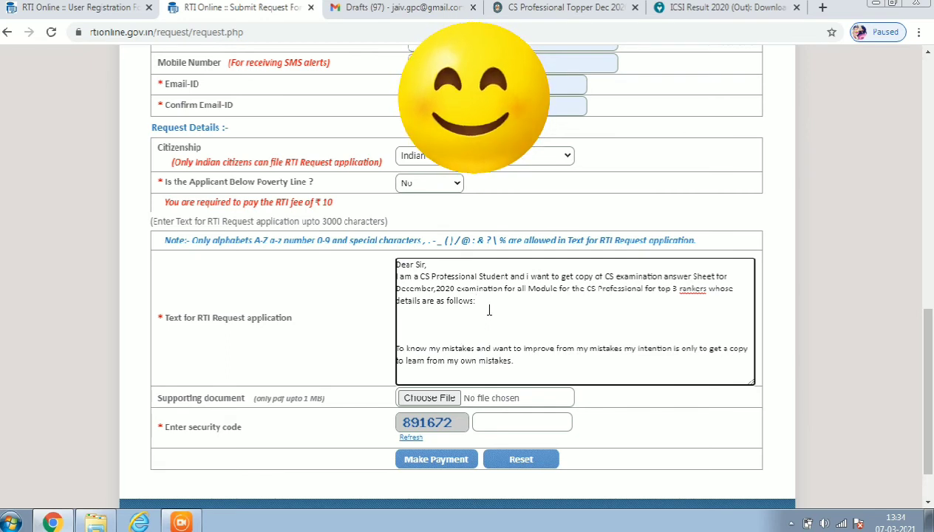
{"action": "type", "text": "Rank-"}
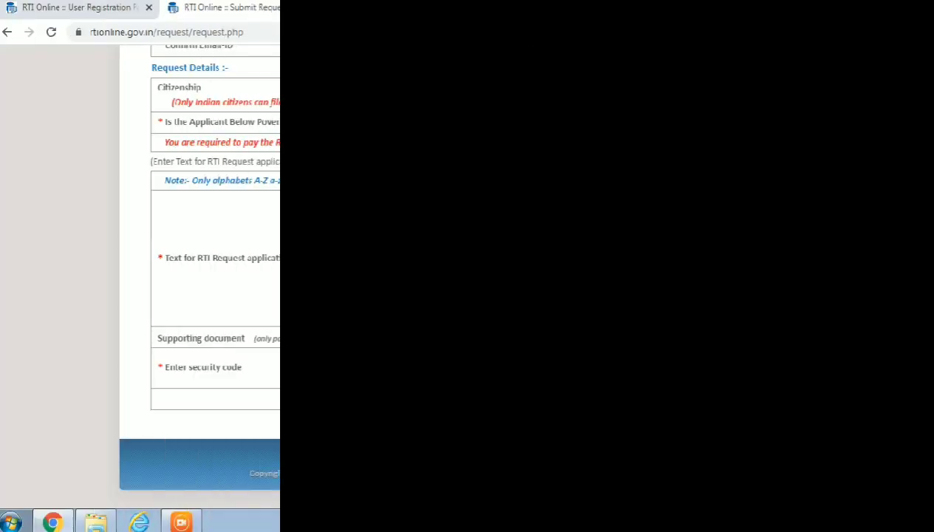
Enter '2' in the request form, then submit the RTI request for payment and confirm the submission.
{"action": "type", "text": "2"}
{"action": "left_click", "coordinate": [461, 400]}
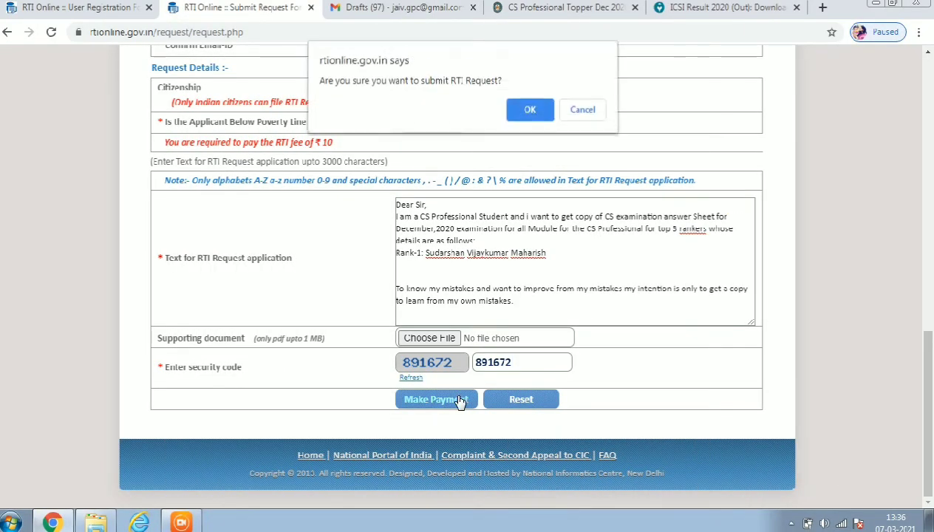
{"action": "left_click", "coordinate": [565, 113]}
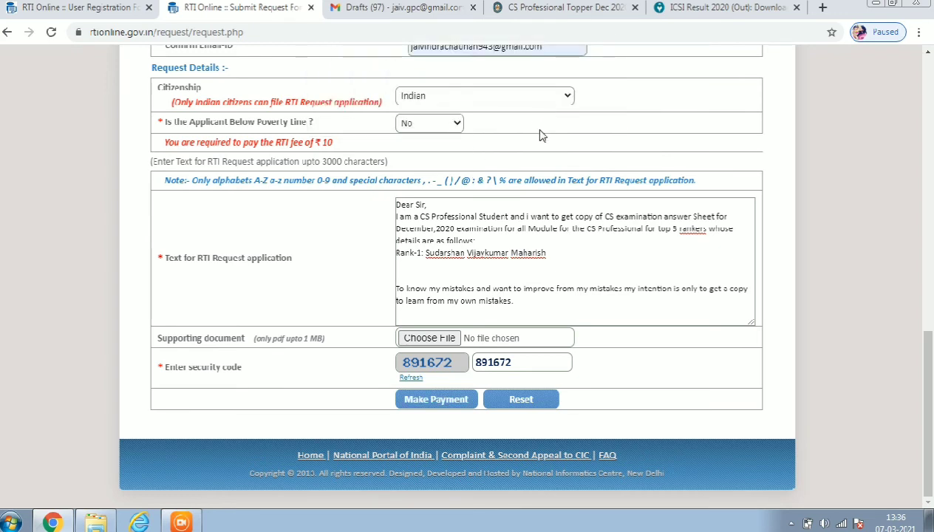
{"action": "left_click", "coordinate": [445, 404]}
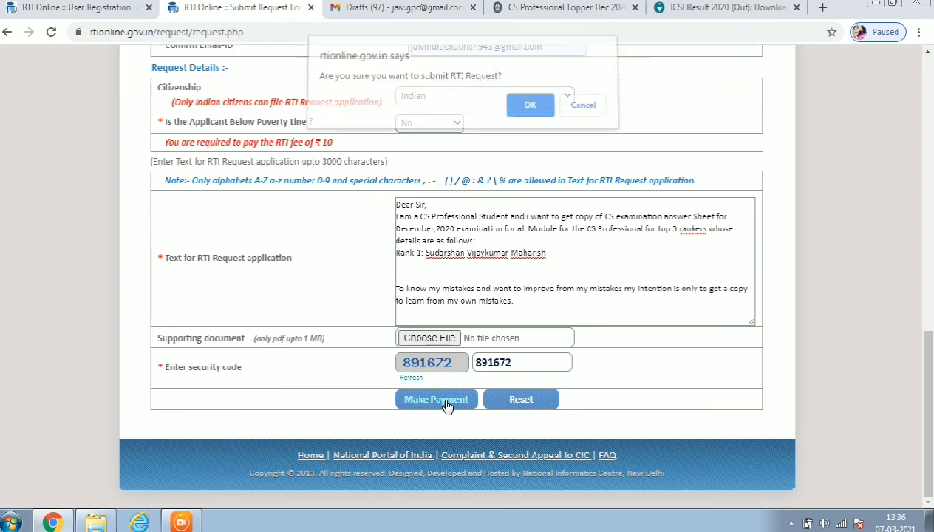
{"action": "left_click", "coordinate": [530, 113]}
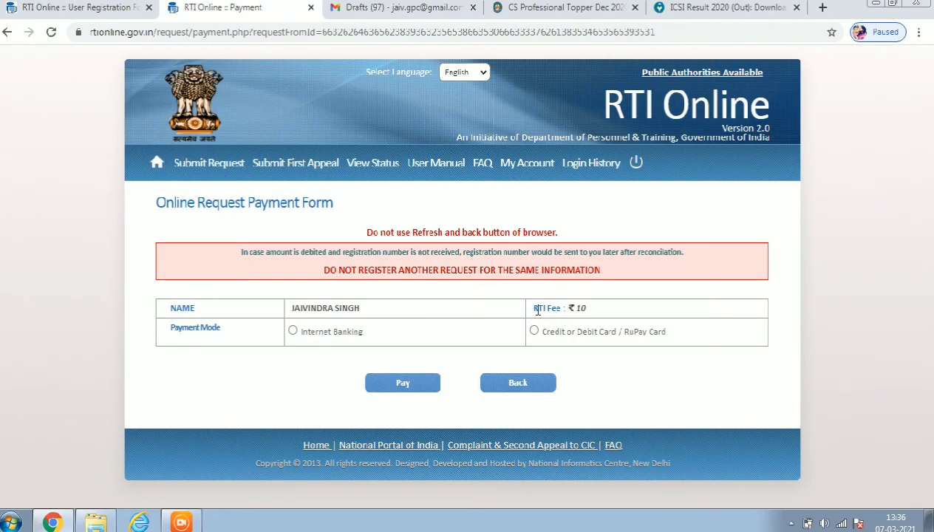
Check the ₹10 fee, pick Credit/Debit/RuPay Card instead of SBI internet banking, and proceed to pay.
{"action": "left_click_drag", "start_coordinate": [538, 310], "coordinate": [586, 309]}
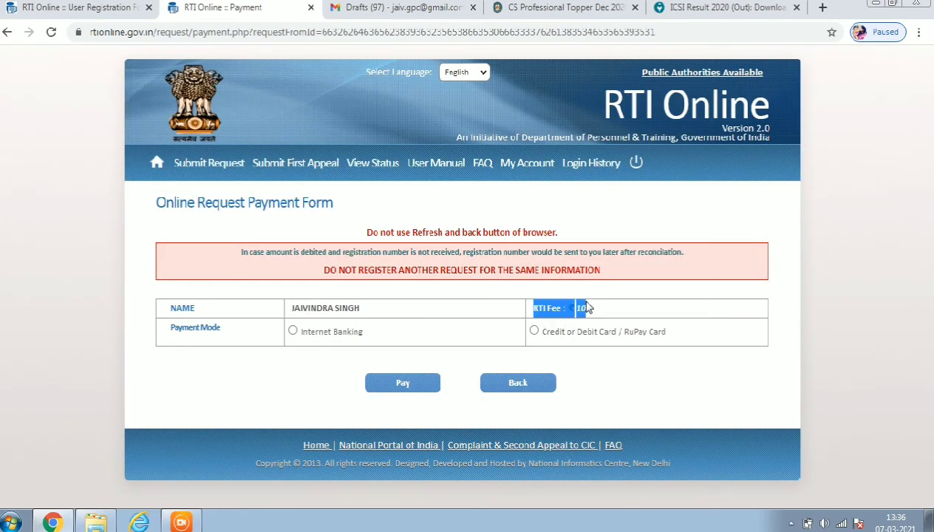
{"action": "triple_click", "coordinate": [331, 307]}
{"action": "left_click", "coordinate": [293, 331]}
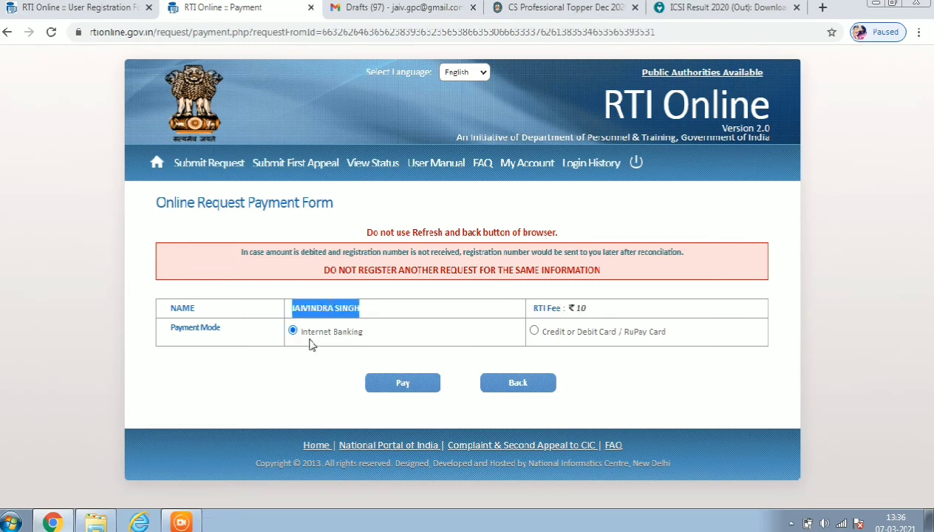
{"action": "left_click", "coordinate": [257, 396]}
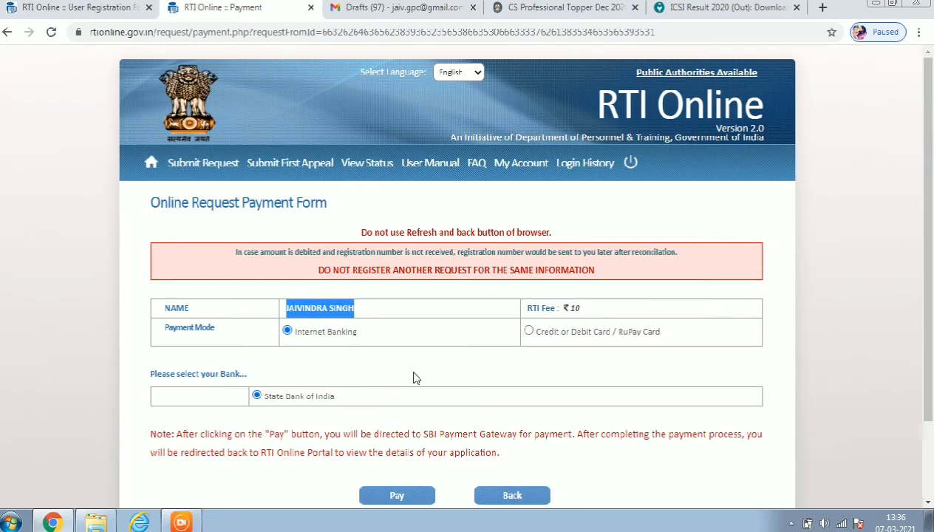
{"action": "left_click", "coordinate": [528, 332]}
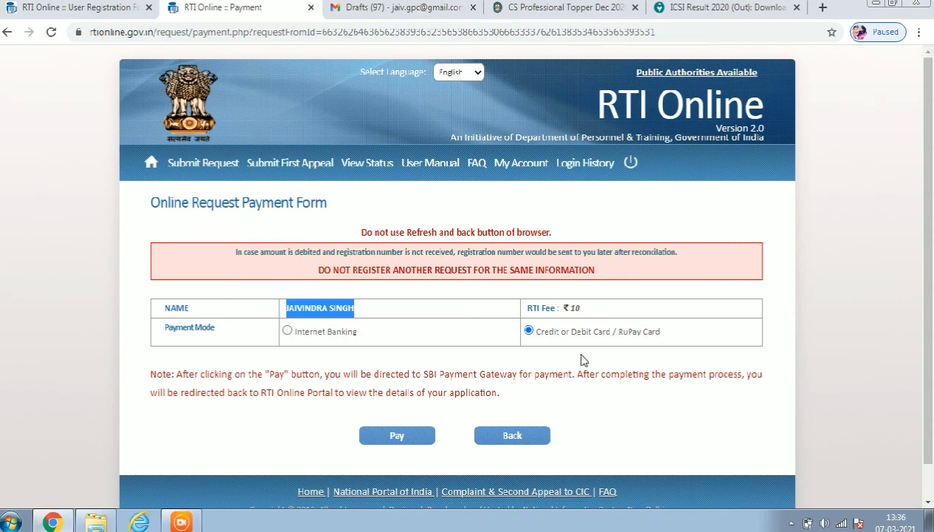
{"action": "left_click", "coordinate": [397, 436]}
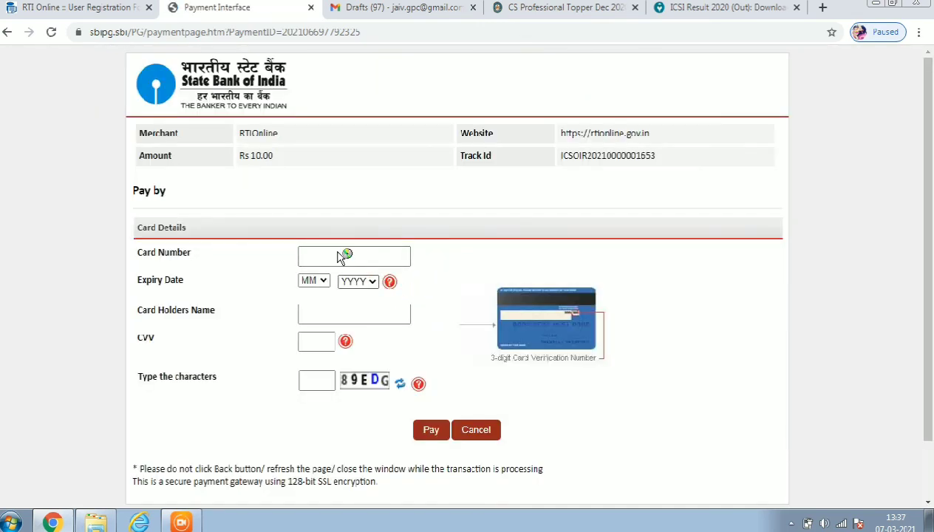
Put the cursor in the Card Number field on the SBI page for the Rs 10.00 RTIOnline payment.
{"action": "left_click", "coordinate": [337, 254]}
{"action": "key", "text": "super"}
{"action": "left_click", "coordinate": [700, 309]}
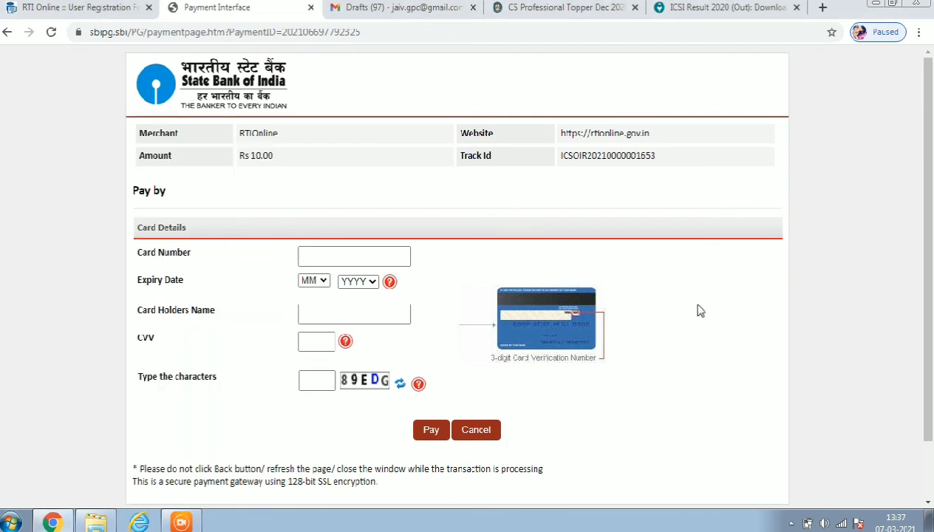